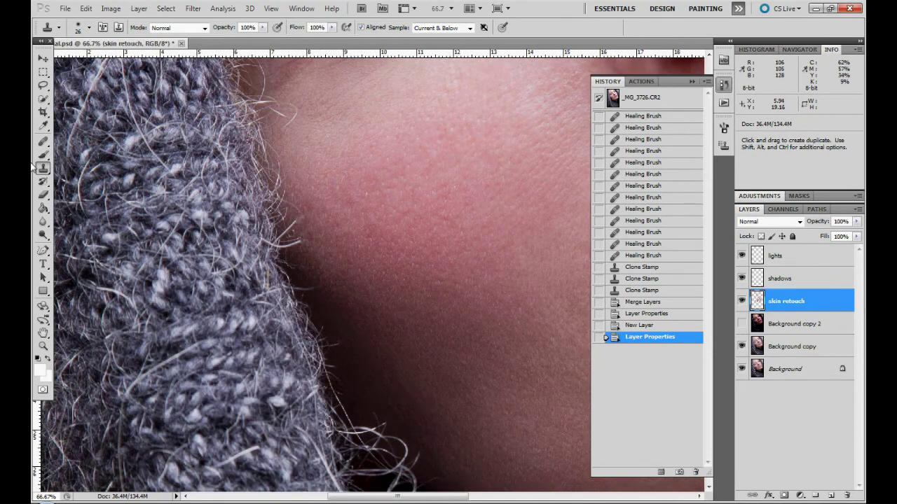
# - Clone sampled skin over a spot beside the hood's edge on the skin retouch layer, and compare with that layer hidden
pyautogui.keyDown('alt'); pyautogui.click(306, 235); pyautogui.keyUp('alt')
pyautogui.click(304, 228)
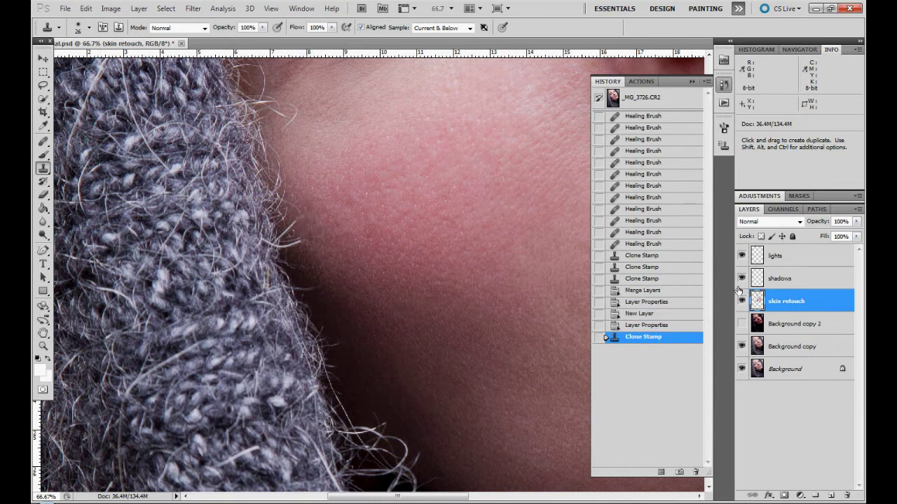
pyautogui.click(742, 300)
pyautogui.click(742, 302)
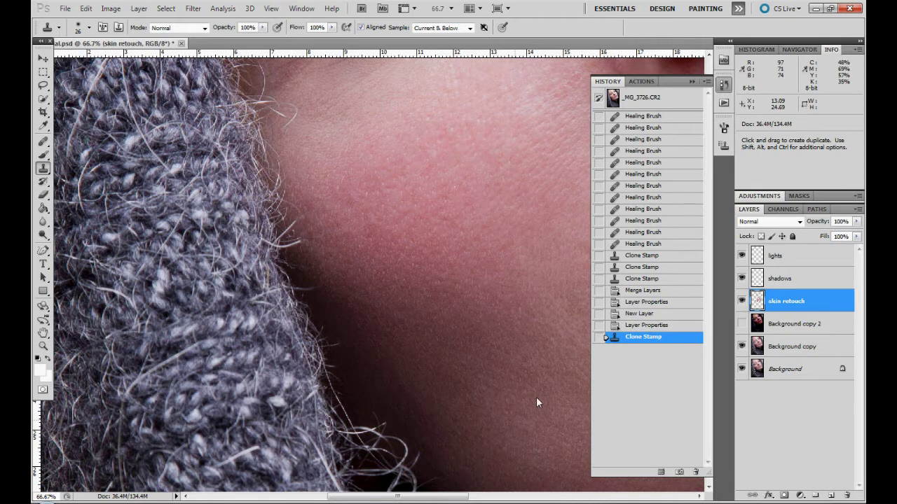
# - Try to clone sampled eyelid skin along the hood edge below the outer end of the eyebrow
pyautogui.moveTo(551, 63); pyautogui.dragTo(451, 234)
pyautogui.moveTo(505, 92); pyautogui.dragTo(365, 238)
pyautogui.moveTo(200, 316); pyautogui.dragTo(60, 407)
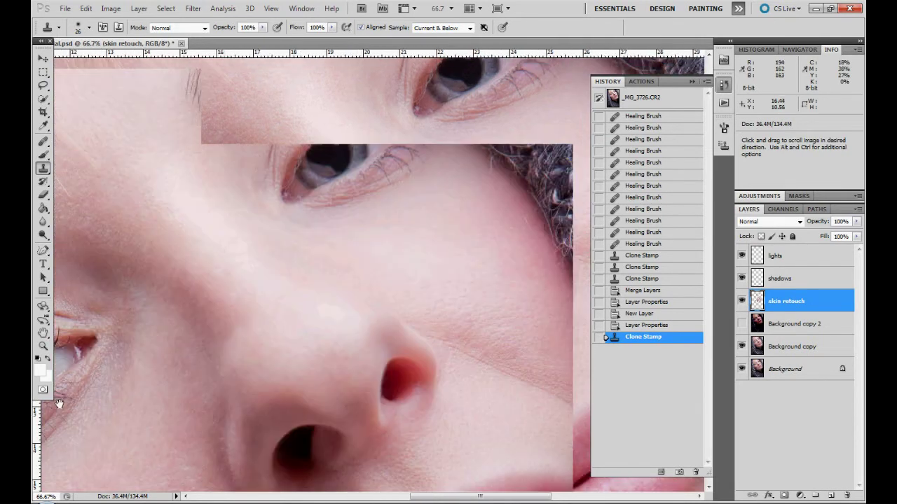
pyautogui.moveTo(249, 276); pyautogui.dragTo(128, 404)
pyautogui.moveTo(322, 227); pyautogui.dragTo(325, 306)
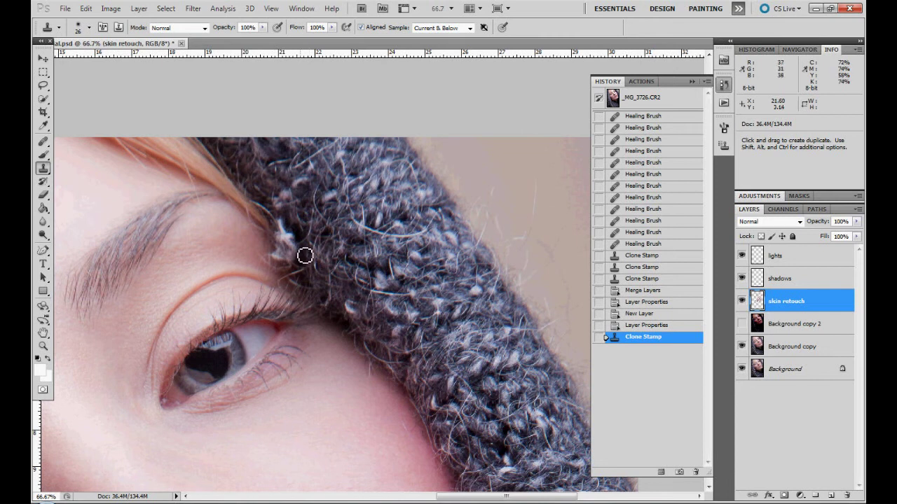
pyautogui.moveTo(377, 262); pyautogui.dragTo(353, 230)
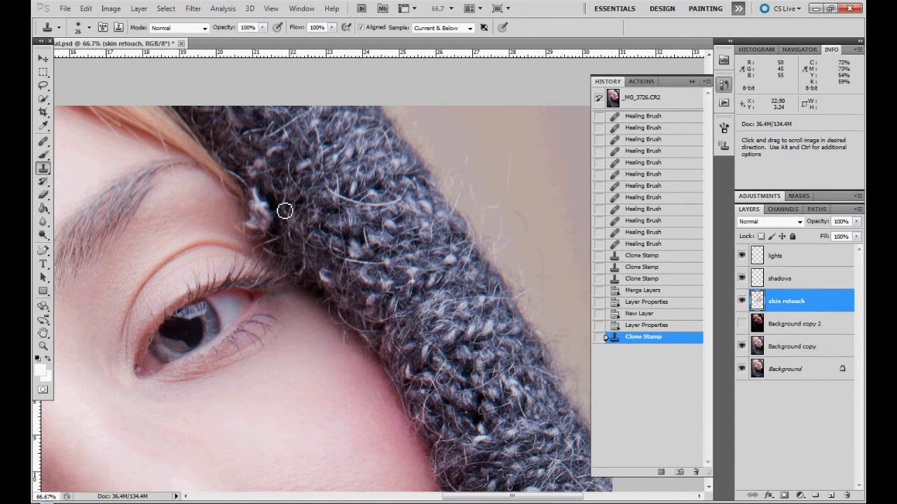
pyautogui.moveTo(370, 260); pyautogui.dragTo(339, 215)
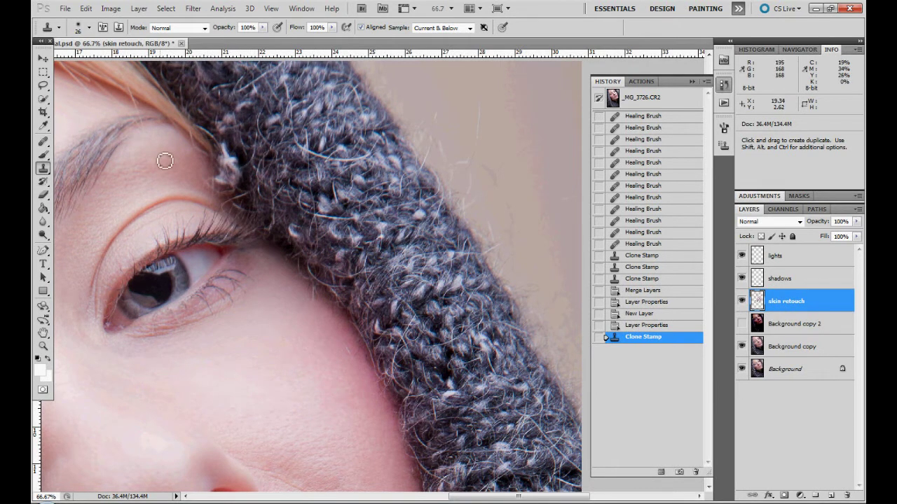
pyautogui.keyDown('alt'); pyautogui.click(201, 191); pyautogui.keyUp('alt')
pyautogui.moveTo(210, 195); pyautogui.dragTo(208, 182)
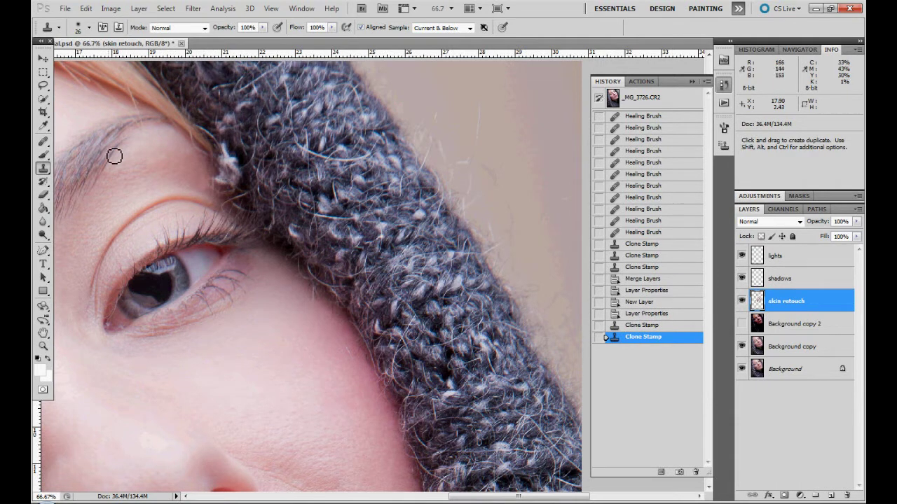
# - Heal the skin beside the pale wool tuft above the outer eye corner with the Healing Brush, sampling nearby skin
pyautogui.click(44, 141)
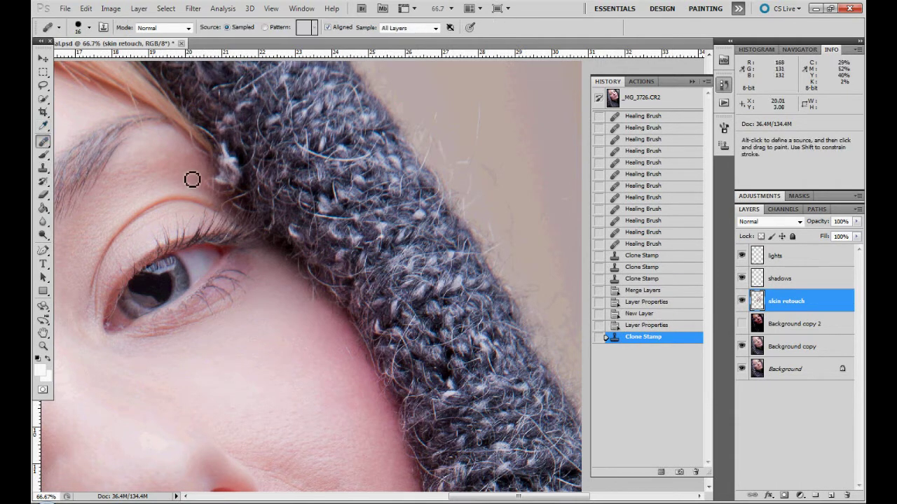
pyautogui.keyDown('alt'); pyautogui.click(197, 178); pyautogui.keyUp('alt')
pyautogui.click(206, 187)
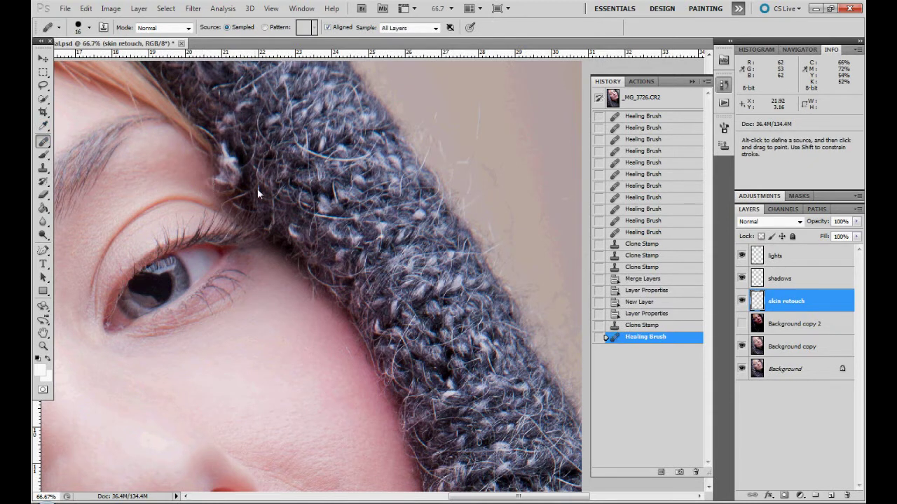
pyautogui.click(202, 186)
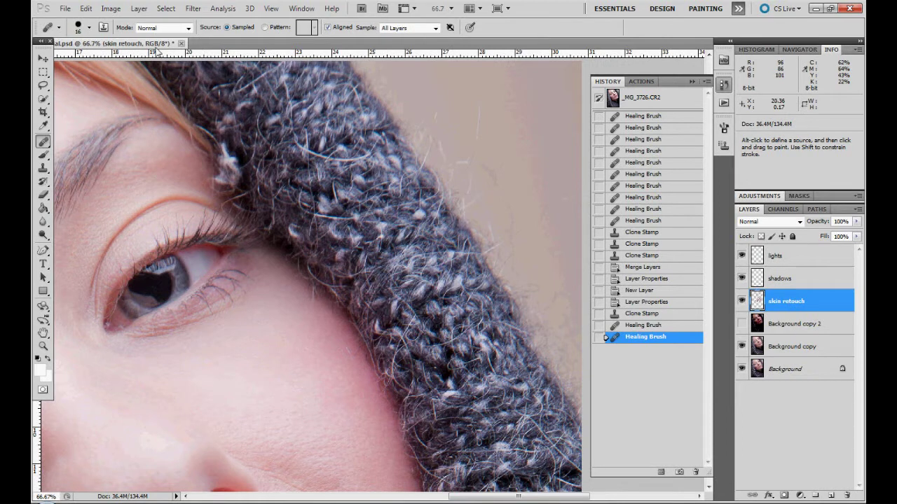
# - Float the document window, duplicate the image as tutorial copy, and separate the copy into its own window
pyautogui.moveTo(157, 44)
pyautogui.mouseDown()
pyautogui.moveTo(155, 69)
pyautogui.moveTo(169, 49)
pyautogui.mouseUp()
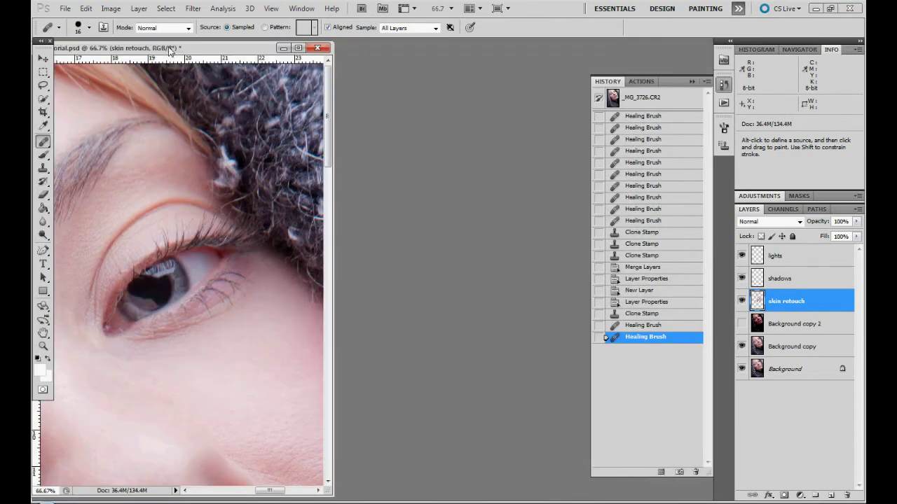
pyautogui.rightClick(168, 51)
pyautogui.click(201, 54)
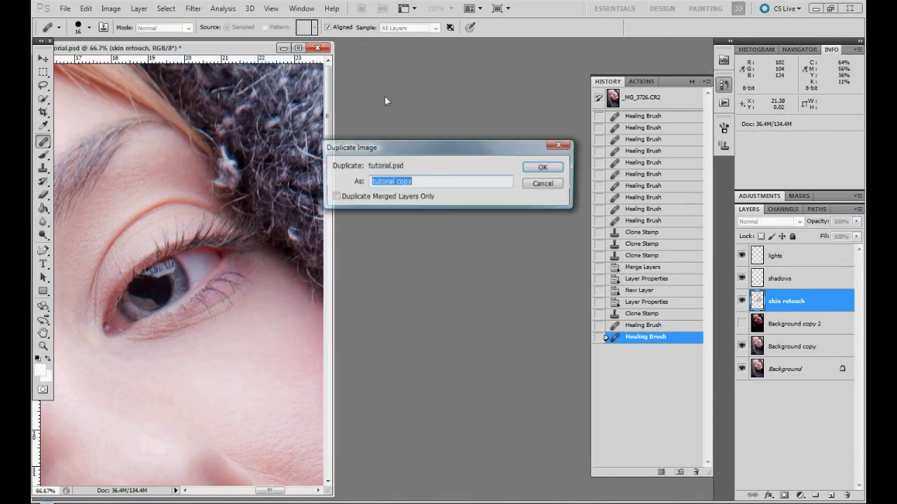
pyautogui.click(544, 167)
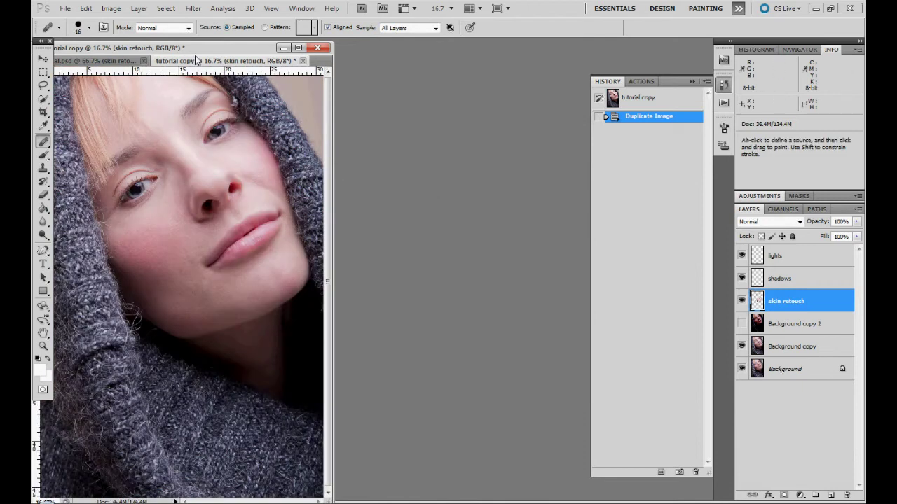
pyautogui.moveTo(197, 66); pyautogui.dragTo(361, 80)
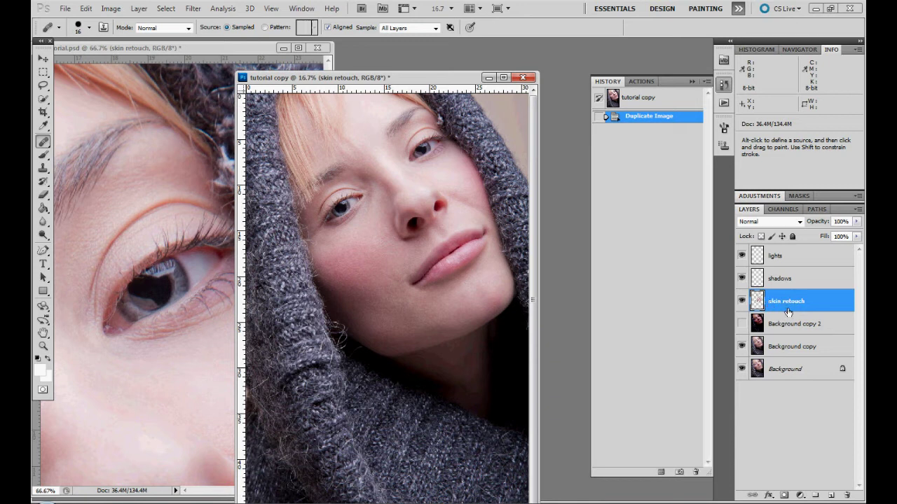
# - Compare the copy with and without its skin retouch layer, and flatten the copy into a single Background layer
pyautogui.click(742, 301)
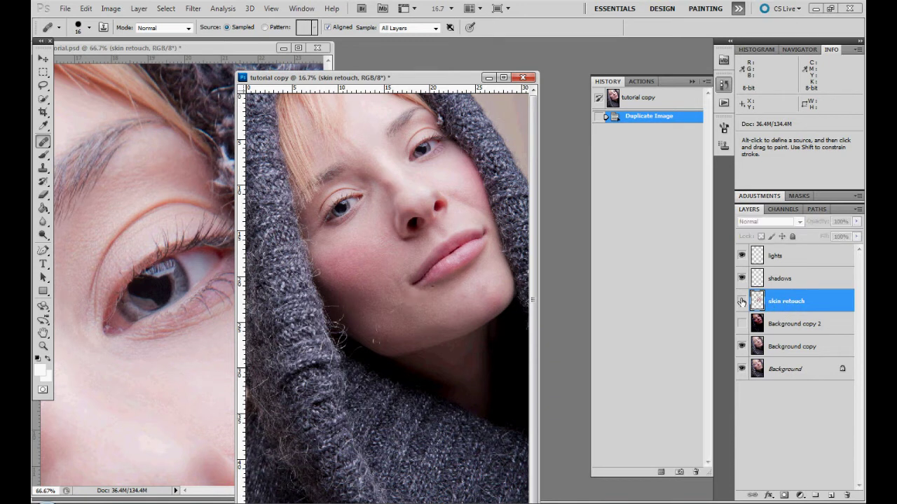
pyautogui.click(741, 301)
pyautogui.click(742, 302)
pyautogui.click(741, 301)
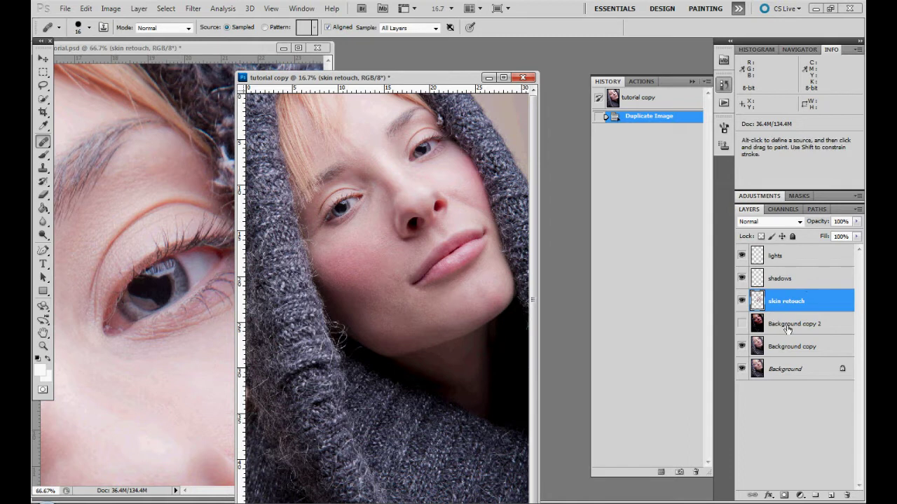
pyautogui.click(789, 349)
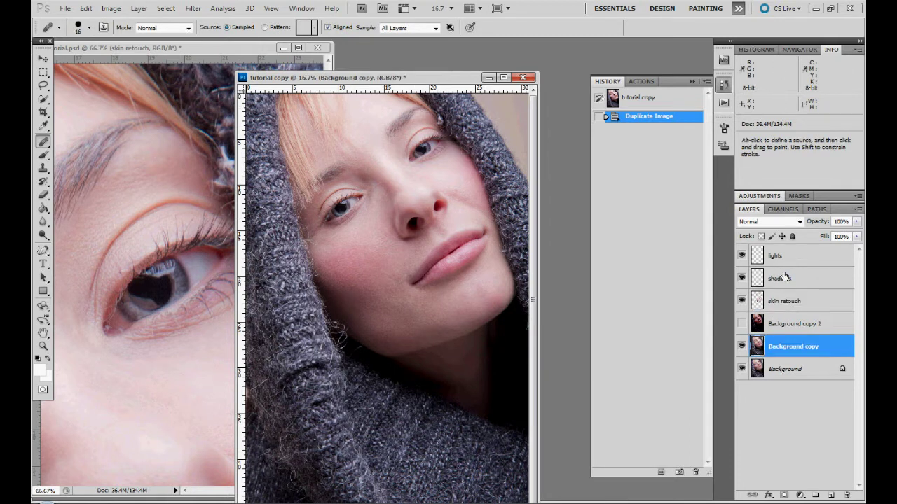
pyautogui.click(798, 301)
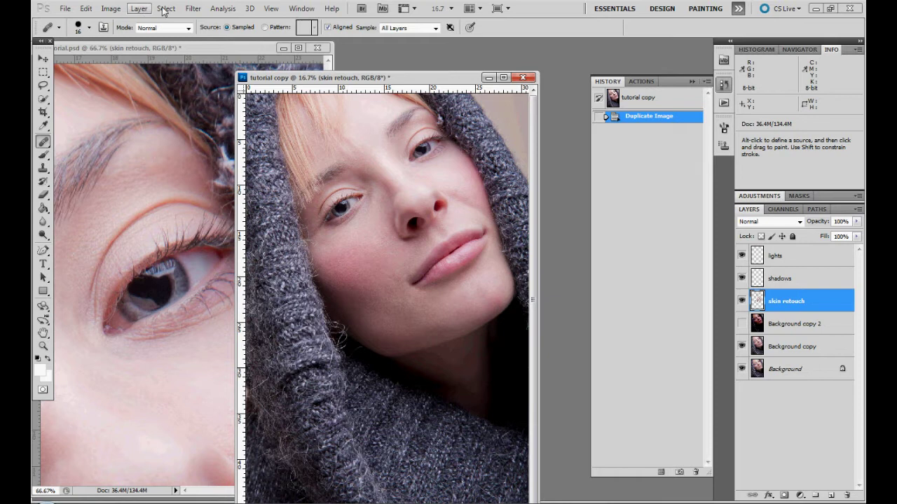
pyautogui.click(140, 9)
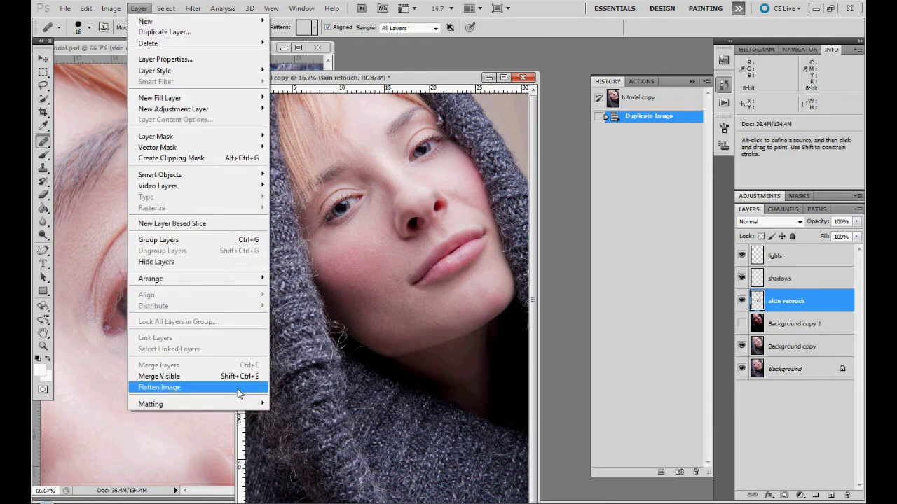
pyautogui.click(240, 389)
pyautogui.click(408, 195)
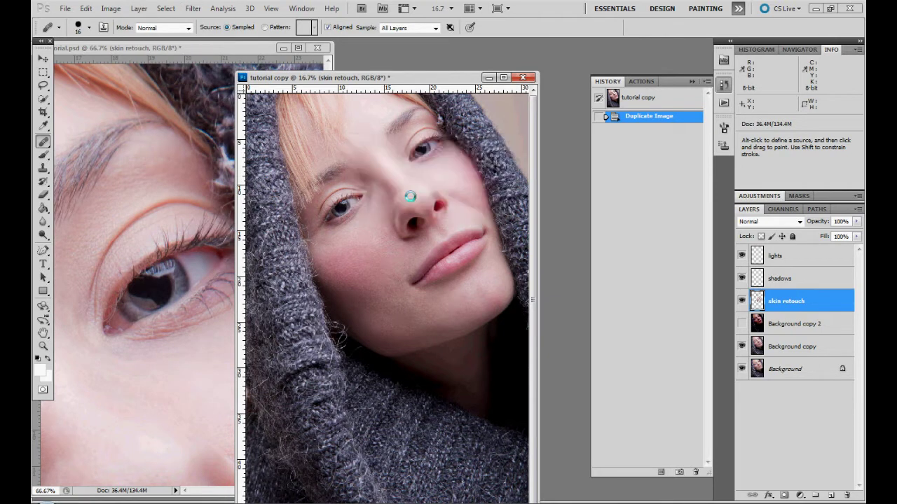
# - Lasso a patch of the hood's edge along the cheek, about 3.73 by 6.20, and copy it into tutorial.psd over the eye
pyautogui.click(43, 346)
pyautogui.moveTo(416, 108); pyautogui.dragTo(495, 189)
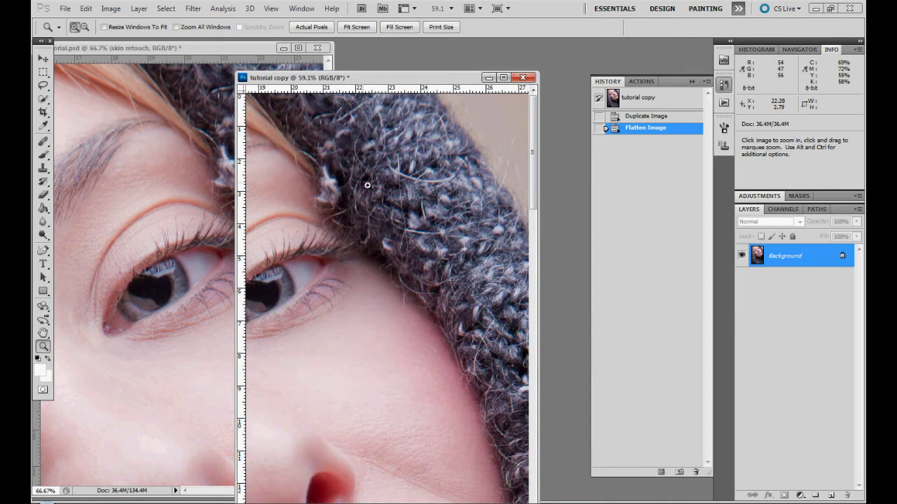
pyautogui.scroll(-2, 440, 200)
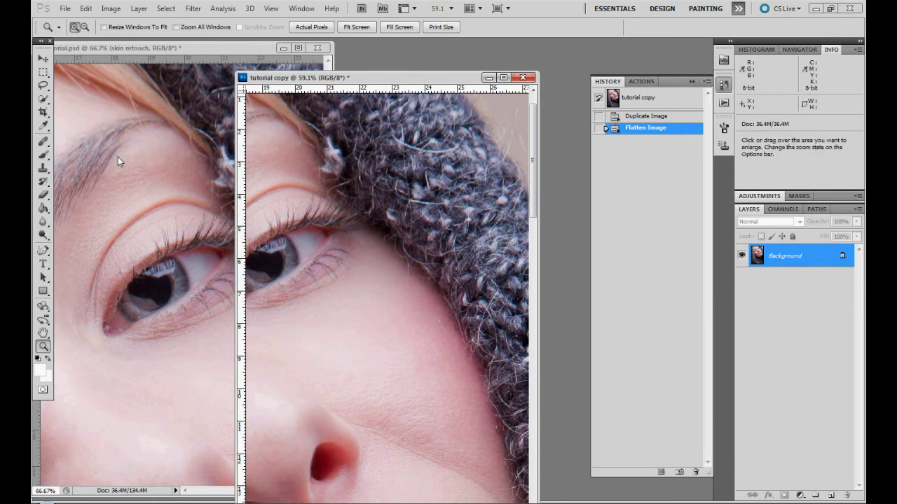
pyautogui.click(42, 85)
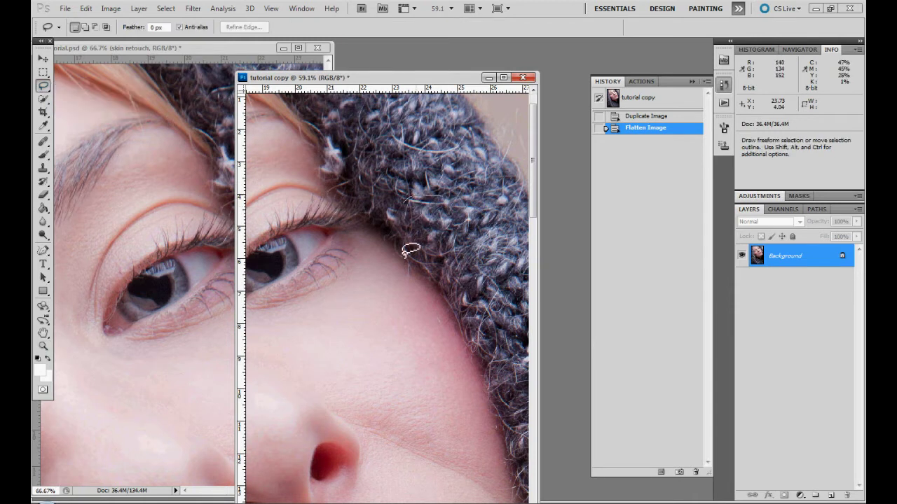
pyautogui.moveTo(406, 254)
pyautogui.mouseDown()
pyautogui.moveTo(432, 339)
pyautogui.moveTo(479, 384)
pyautogui.moveTo(513, 366)
pyautogui.moveTo(470, 229)
pyautogui.moveTo(428, 194)
pyautogui.mouseUp()
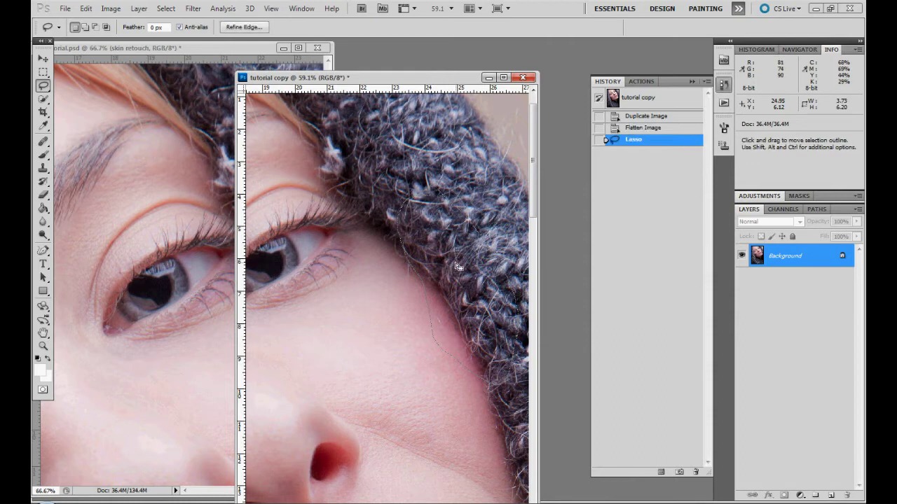
pyautogui.moveTo(457, 267); pyautogui.dragTo(471, 295)
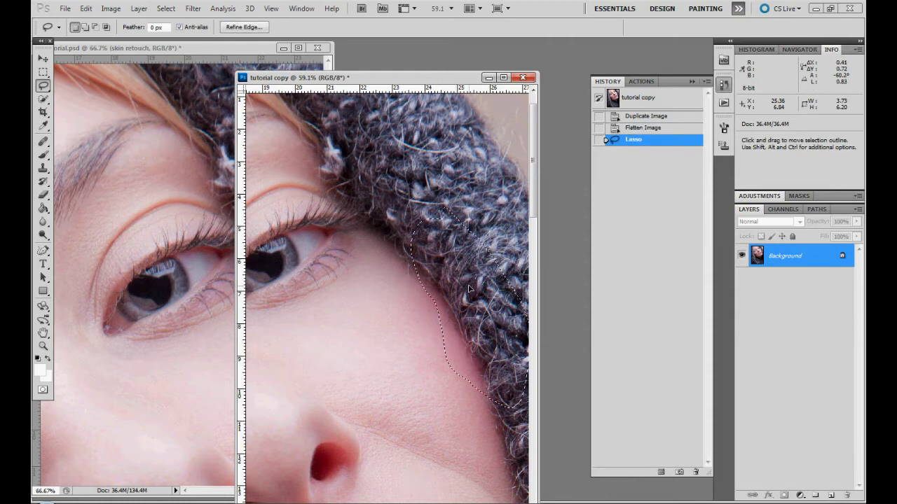
pyautogui.click(44, 58)
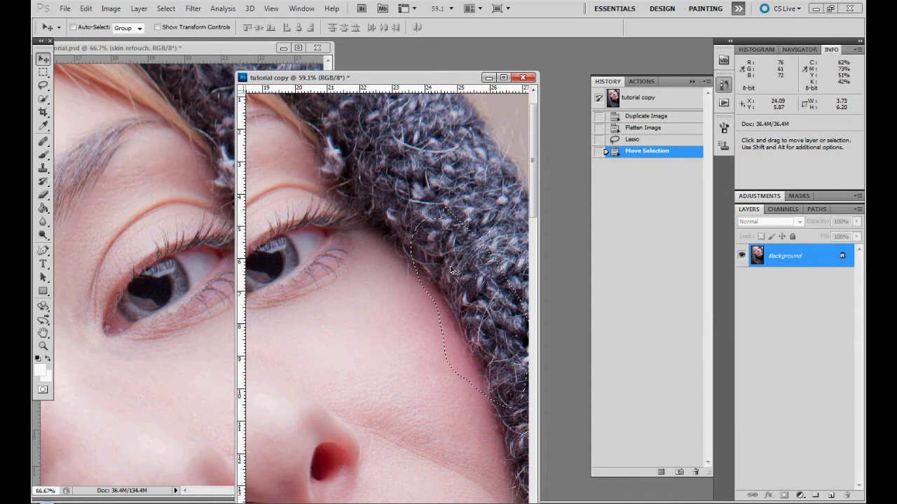
pyautogui.moveTo(462, 273)
pyautogui.mouseDown()
pyautogui.moveTo(365, 150)
pyautogui.moveTo(157, 183)
pyautogui.moveTo(183, 186)
pyautogui.mouseUp()
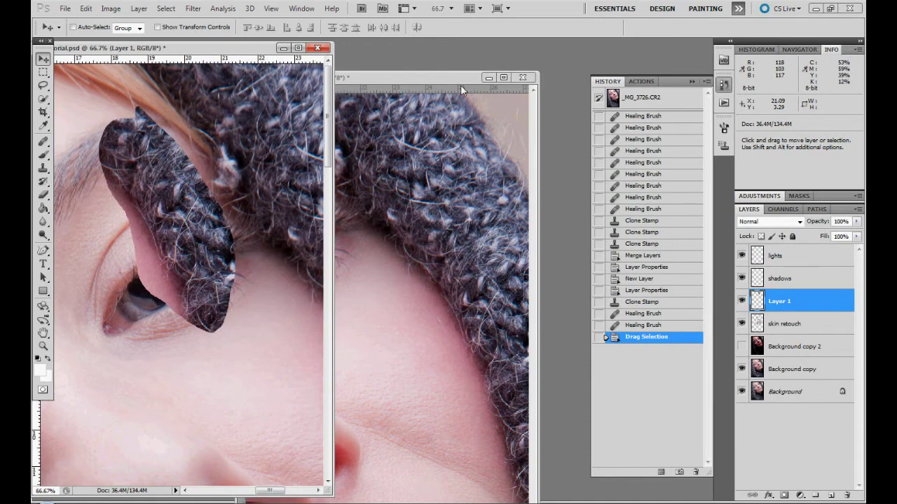
# - Close the tutorial copy without saving and dock the tutorial.psd window back into the workspace
pyautogui.click(523, 78)
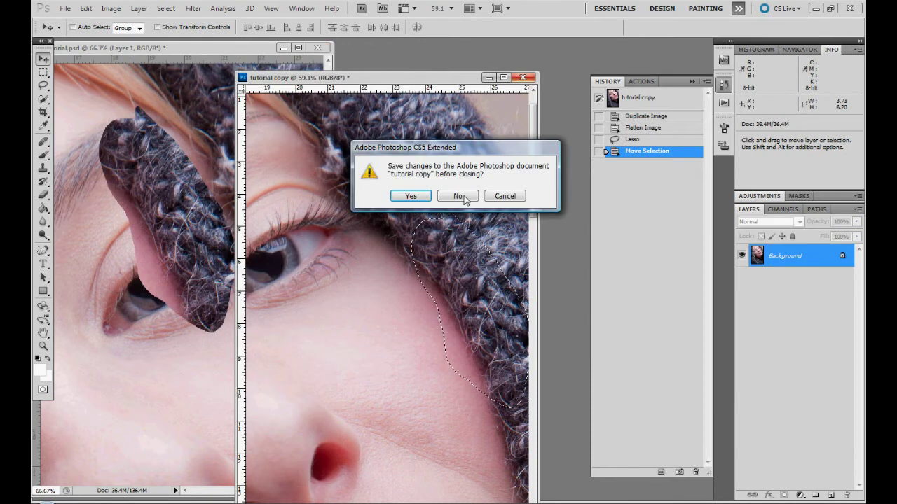
pyautogui.click(459, 197)
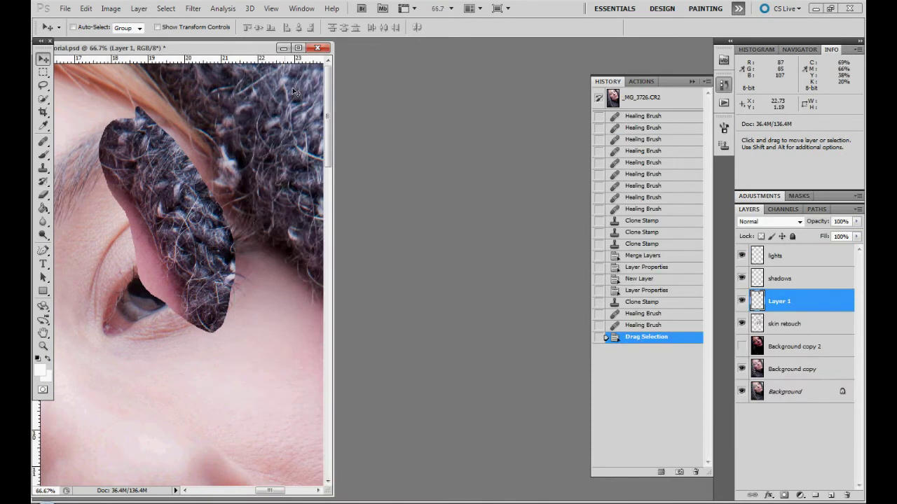
pyautogui.moveTo(257, 54); pyautogui.dragTo(263, 42)
pyautogui.doubleClick(262, 42)
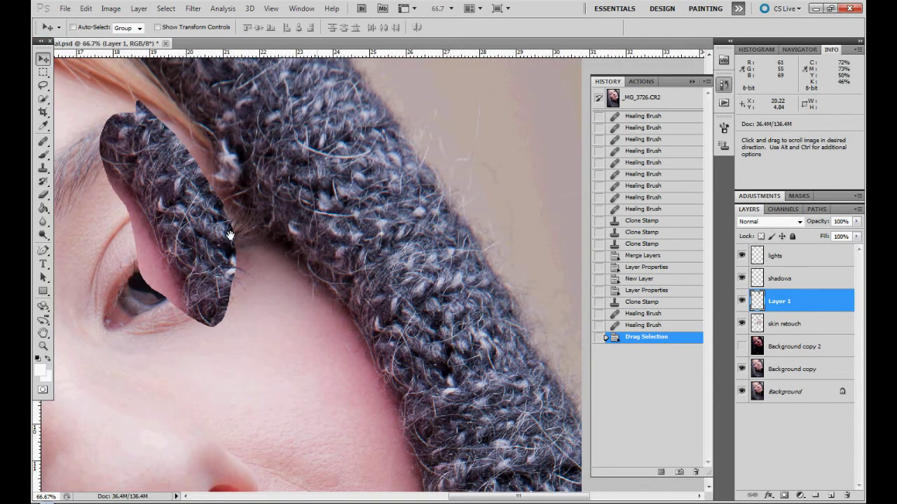
# - Reorder Layer 1 above the lights layer and move the wool patch onto the hood edge beside the outer eye corner
pyautogui.moveTo(279, 241); pyautogui.dragTo(406, 249)
pyautogui.moveTo(782, 301); pyautogui.dragTo(782, 257)
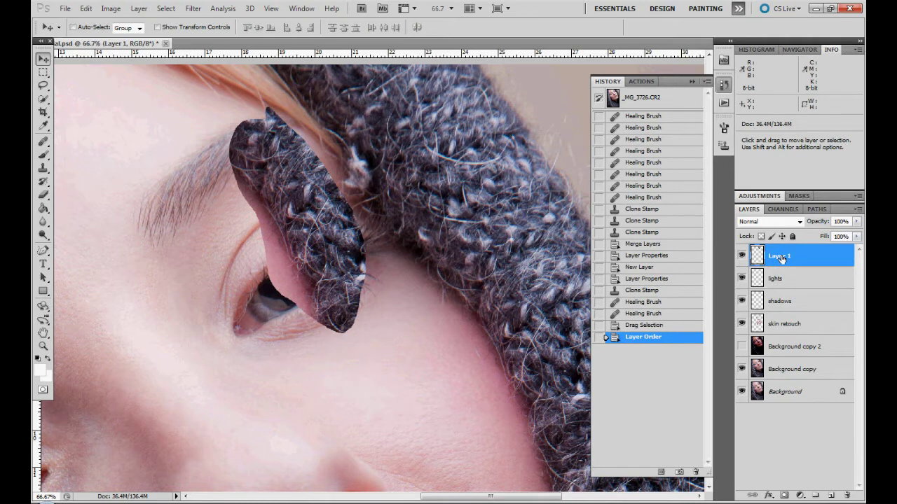
pyautogui.moveTo(286, 320); pyautogui.dragTo(327, 305)
pyautogui.moveTo(364, 259); pyautogui.dragTo(383, 229)
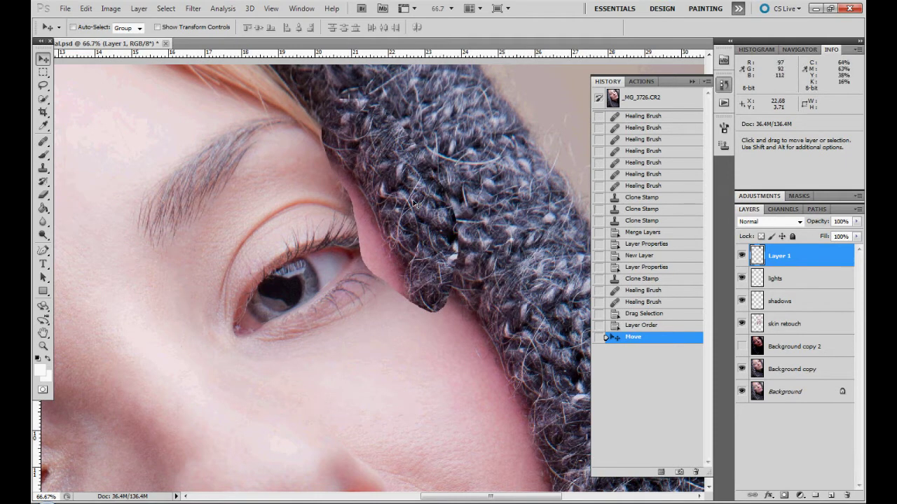
# - Rotate the wool patch to about -8.66° with Free Transform, lower its layer opacity to 41%, and align it with the hood edge
pyautogui.hotkey('ctrl', 't')
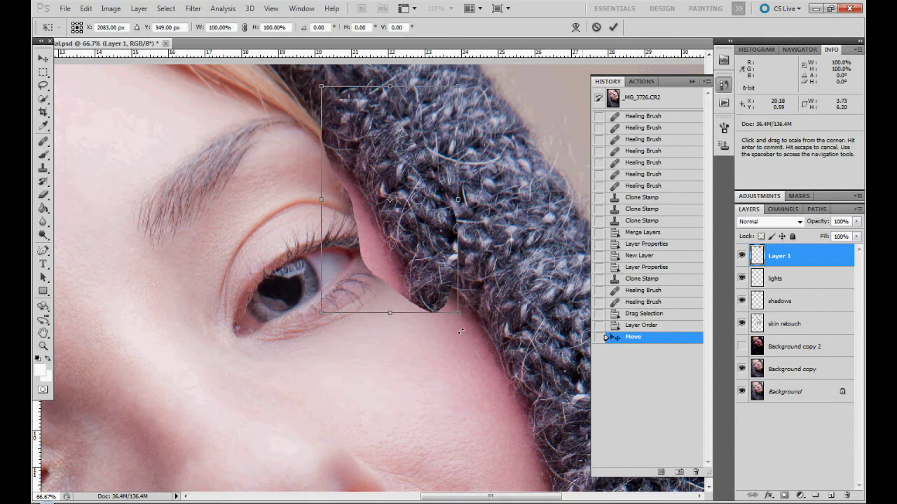
pyautogui.moveTo(474, 330); pyautogui.dragTo(493, 316)
pyautogui.click(856, 221)
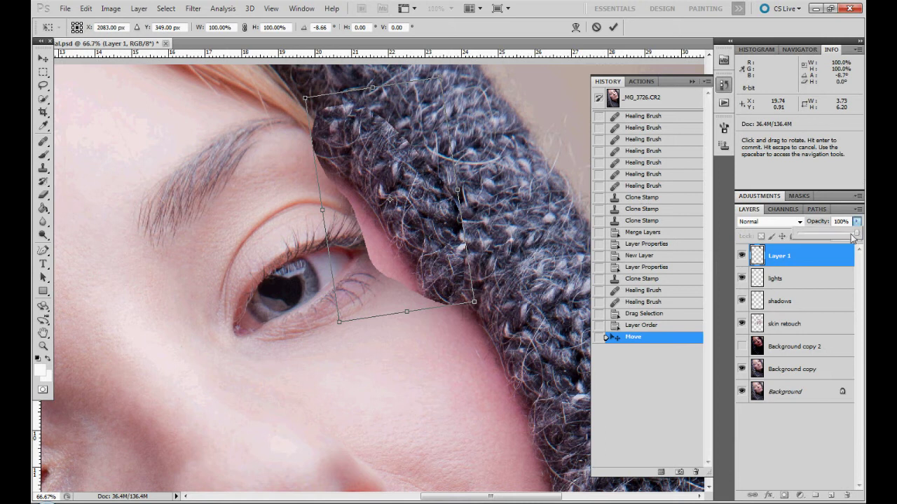
pyautogui.moveTo(822, 240); pyautogui.dragTo(814, 241)
pyautogui.moveTo(424, 243)
pyautogui.mouseDown()
pyautogui.moveTo(508, 209)
pyautogui.moveTo(423, 227)
pyautogui.moveTo(421, 241)
pyautogui.mouseUp()
pyautogui.press('Return')
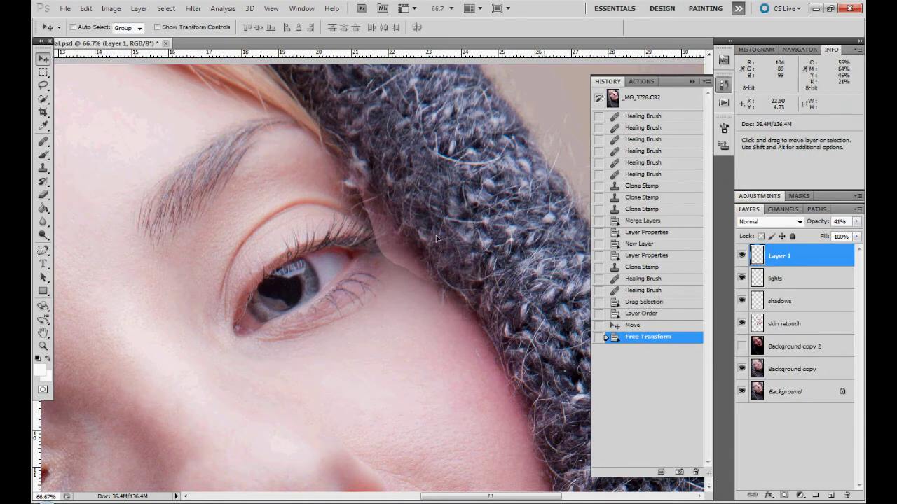
# - Raise Layer 1's opacity to 100% and nudge the wool patch slightly along the hood edge
pyautogui.click(856, 222)
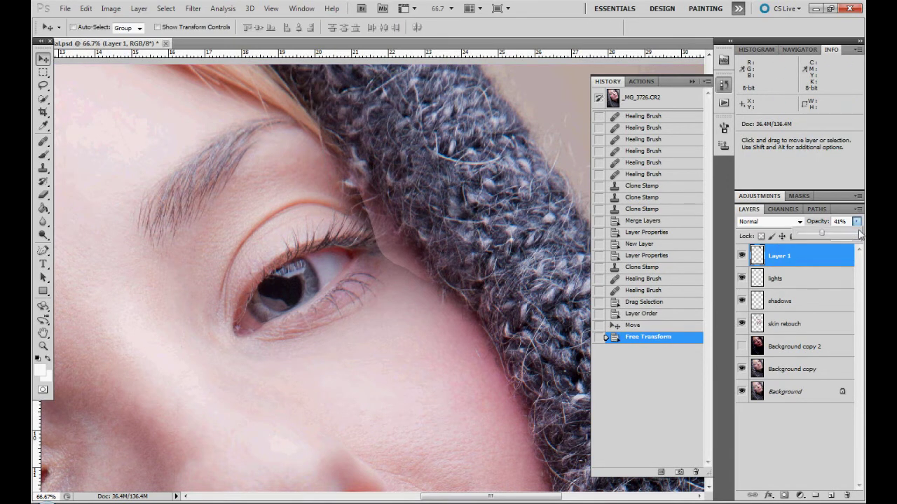
pyautogui.moveTo(818, 234); pyautogui.dragTo(858, 233)
pyautogui.click(430, 219)
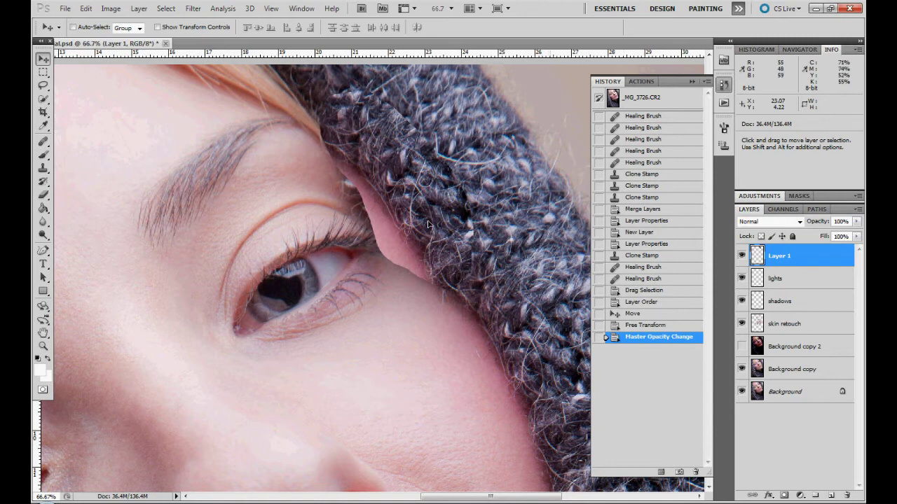
pyautogui.moveTo(430, 219)
pyautogui.mouseDown()
pyautogui.moveTo(440, 231)
pyautogui.moveTo(431, 224)
pyautogui.mouseUp()
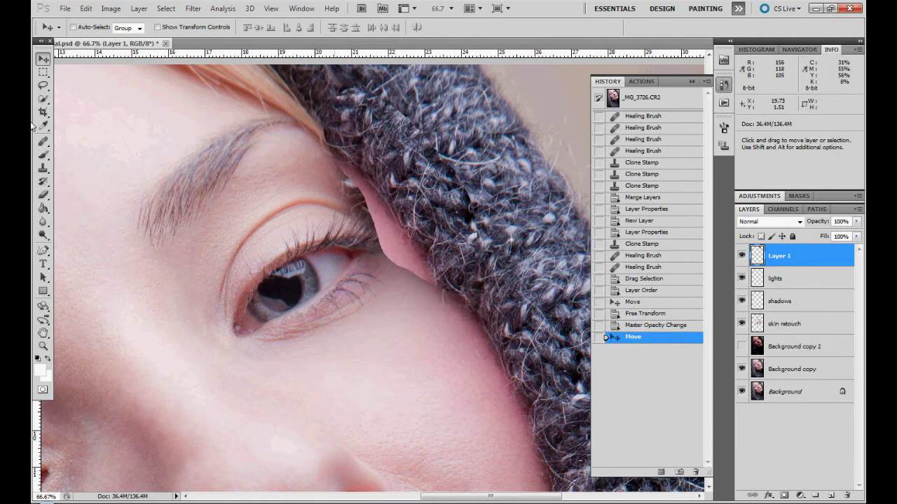
# - Try blending the wool patch on Layer 1 into the hood by erasing its edges with a 141 px, 0% hardness Eraser
pyautogui.click(44, 195)
pyautogui.click(358, 97)
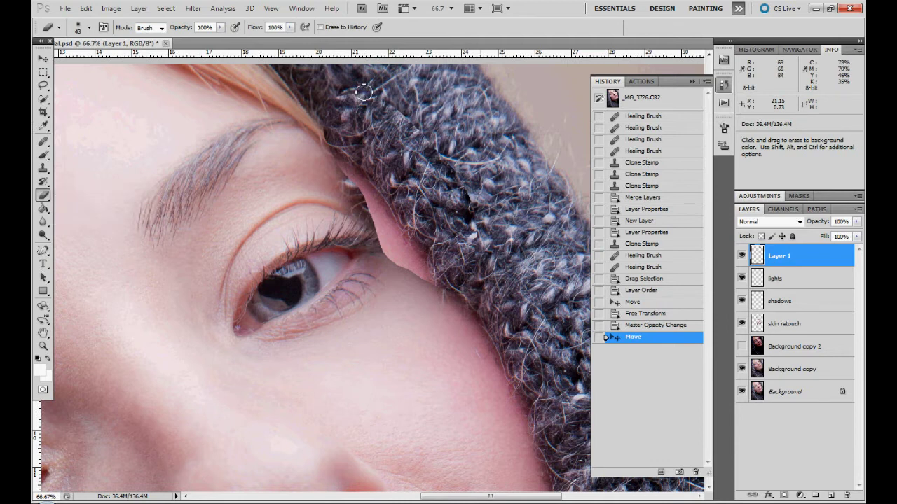
pyautogui.rightClick(362, 91)
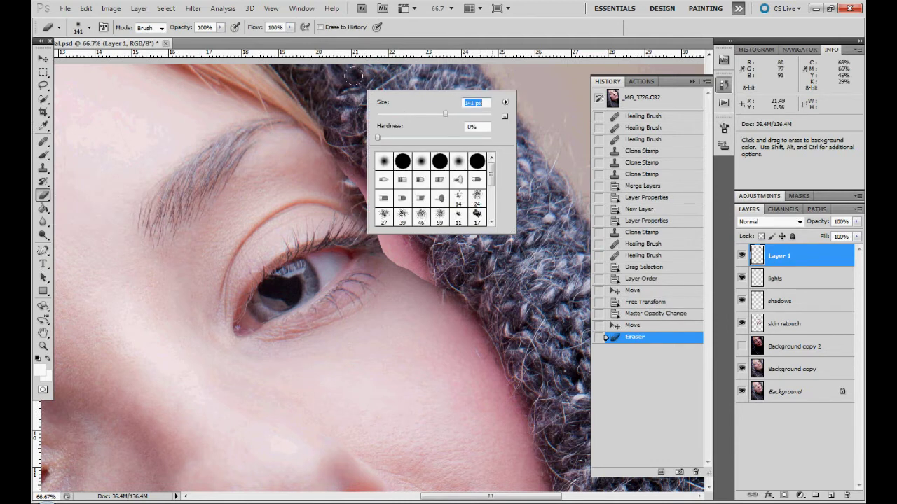
pyautogui.press('Return')
pyautogui.click(326, 77)
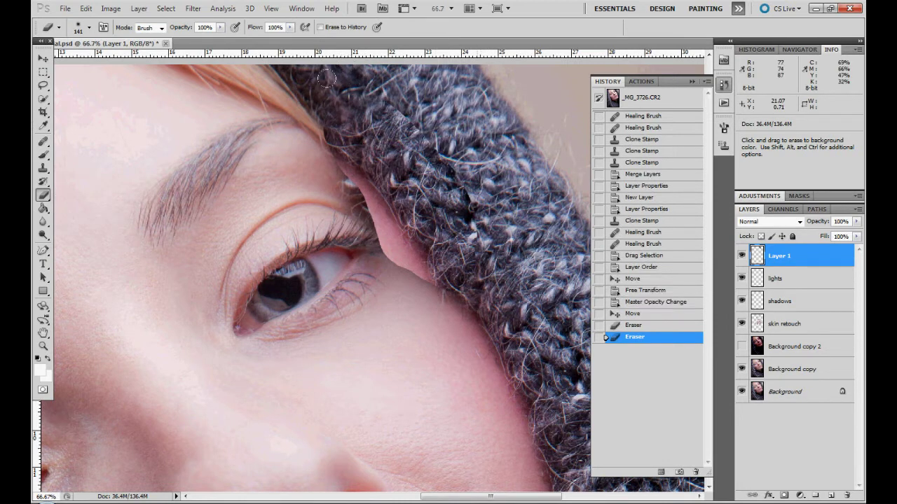
pyautogui.moveTo(383, 94)
pyautogui.mouseDown()
pyautogui.moveTo(467, 200)
pyautogui.moveTo(466, 303)
pyautogui.mouseUp()
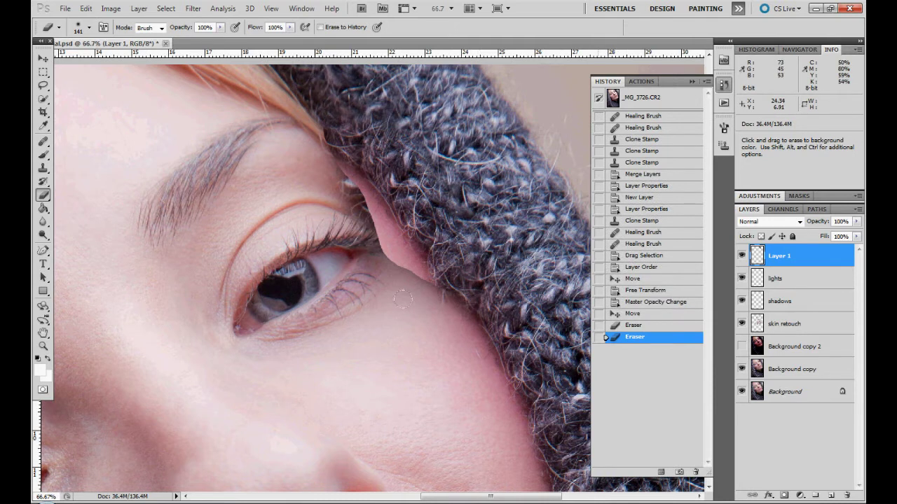
pyautogui.moveTo(403, 299)
pyautogui.mouseDown()
pyautogui.moveTo(398, 258)
pyautogui.moveTo(378, 226)
pyautogui.moveTo(363, 238)
pyautogui.moveTo(379, 210)
pyautogui.moveTo(356, 173)
pyautogui.moveTo(378, 235)
pyautogui.moveTo(419, 261)
pyautogui.moveTo(357, 209)
pyautogui.moveTo(417, 238)
pyautogui.moveTo(300, 166)
pyautogui.mouseUp()
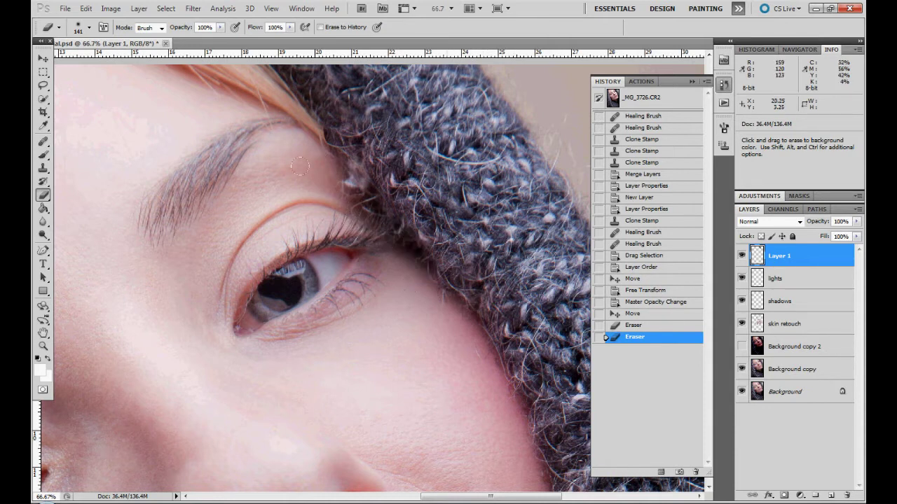
pyautogui.moveTo(370, 212)
pyautogui.mouseDown()
pyautogui.moveTo(364, 204)
pyautogui.moveTo(405, 241)
pyautogui.moveTo(350, 175)
pyautogui.moveTo(305, 144)
pyautogui.moveTo(334, 132)
pyautogui.moveTo(304, 145)
pyautogui.mouseUp()
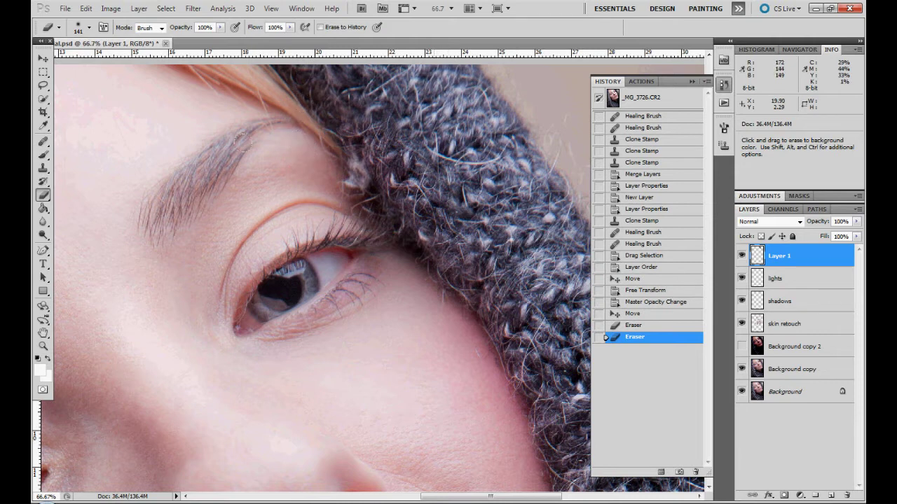
pyautogui.moveTo(247, 138); pyautogui.dragTo(253, 140)
# - Compare the hood edge with and without Layer 1, and delete that layer
pyautogui.click(743, 257)
pyautogui.click(743, 258)
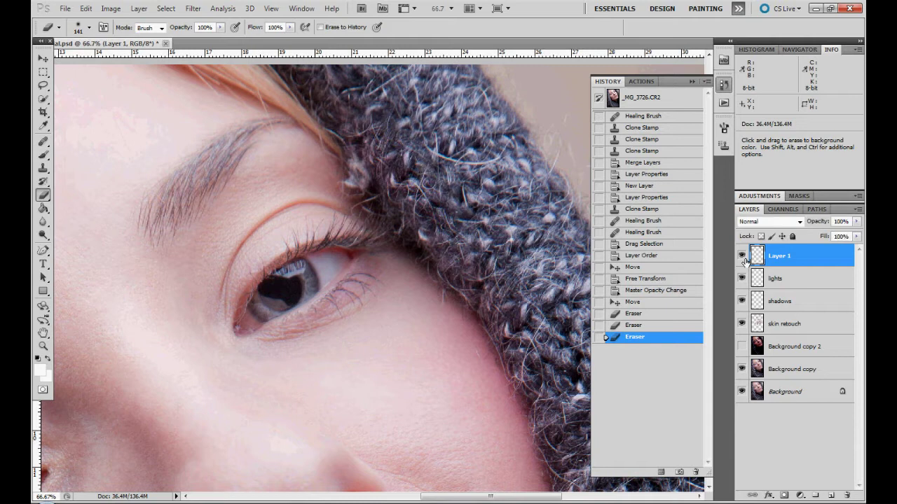
pyautogui.click(743, 258)
pyautogui.click(743, 257)
pyautogui.click(742, 257)
pyautogui.click(742, 257)
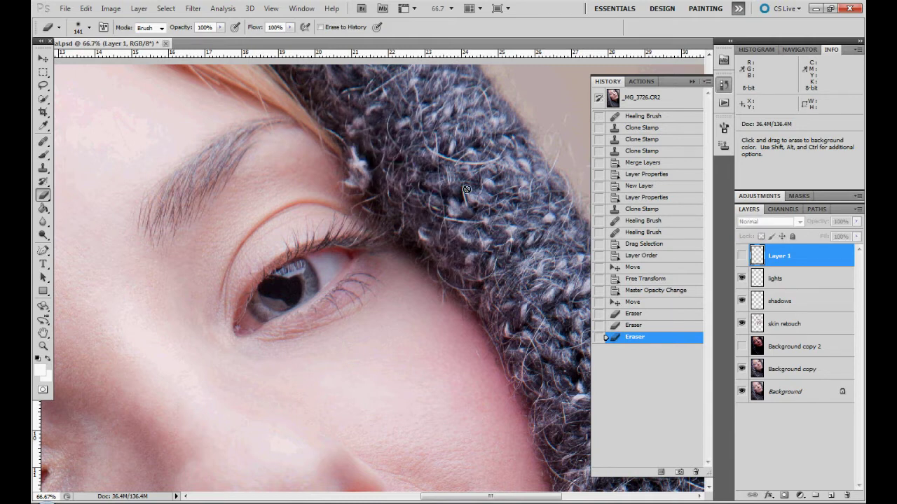
pyautogui.moveTo(796, 268); pyautogui.dragTo(846, 495)
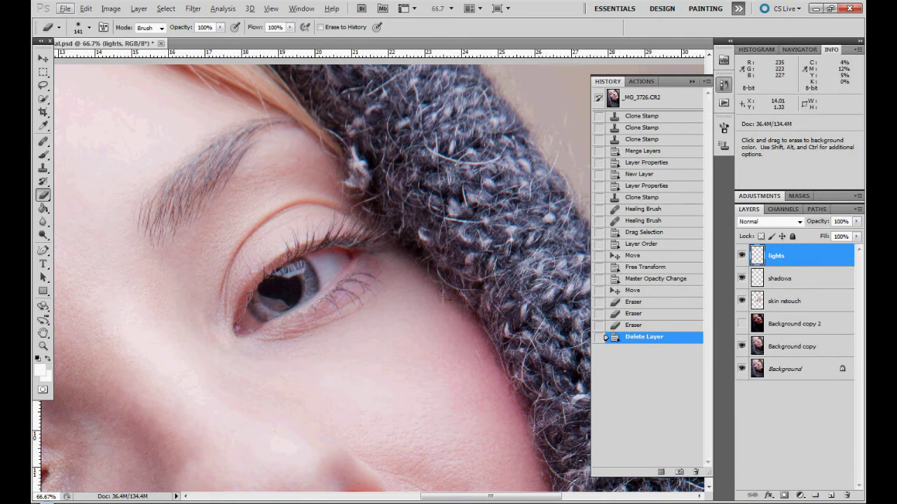
# - On the skin retouch layer, clone dark wool over the bright tuft beside the eyebrow with a 58 px, 0% hardness Clone Stamp
pyautogui.click(794, 303)
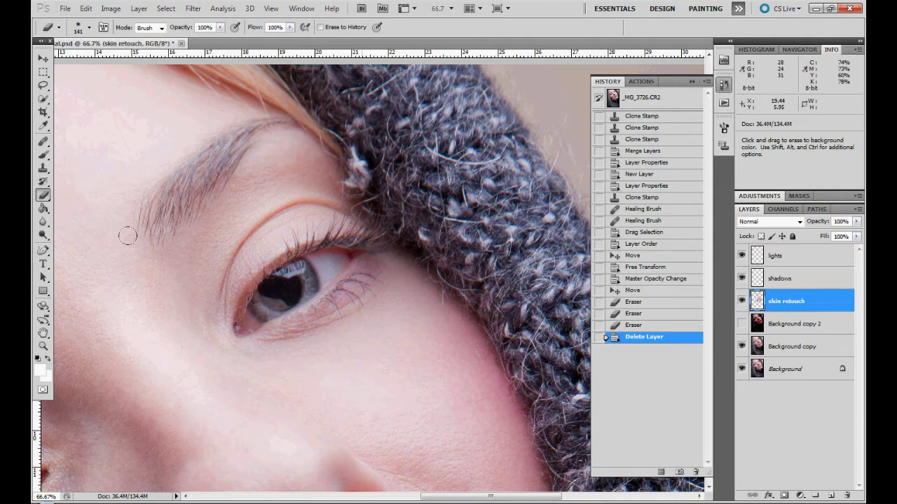
pyautogui.press('alt')
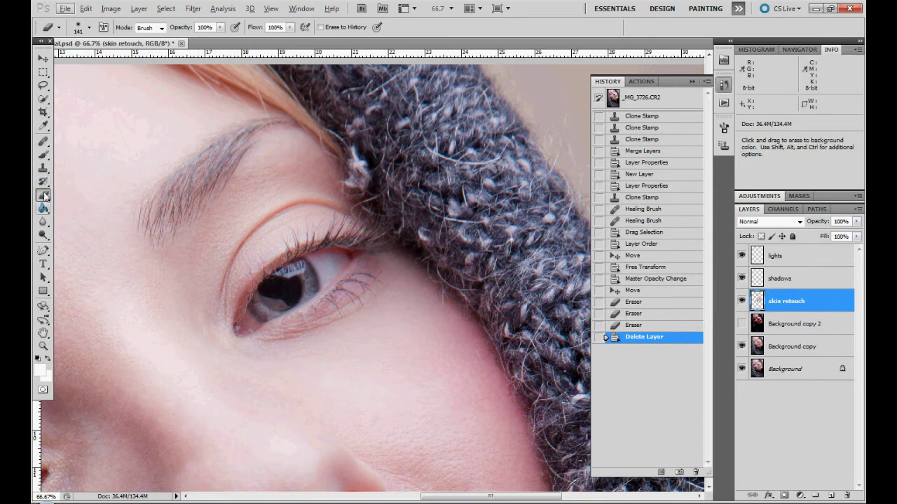
pyautogui.click(43, 168)
pyautogui.click(105, 169)
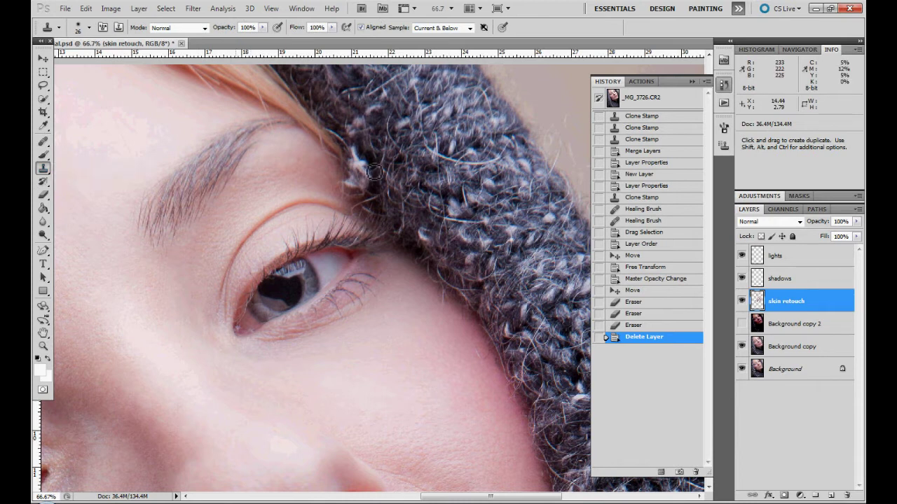
pyautogui.rightClick(389, 201)
pyautogui.moveTo(410, 218); pyautogui.dragTo(431, 218)
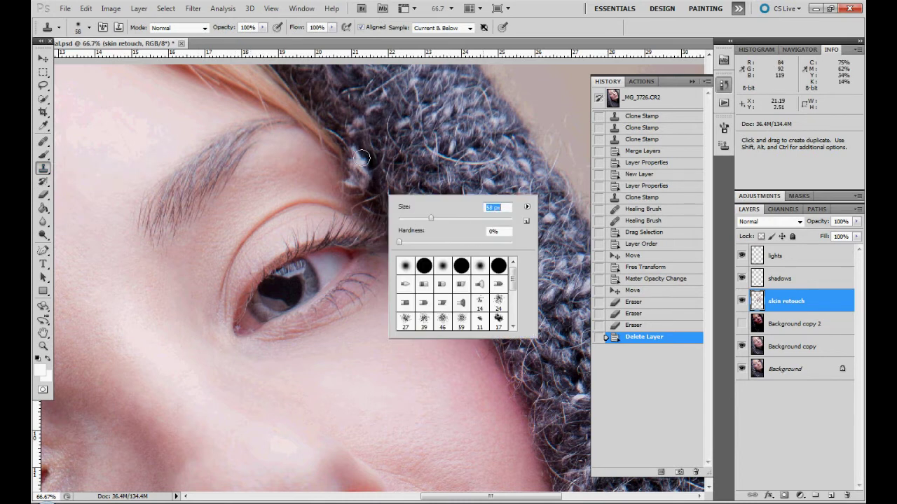
pyautogui.press('alt')
pyautogui.keyDown('alt'); pyautogui.click(346, 138); pyautogui.keyUp('alt')
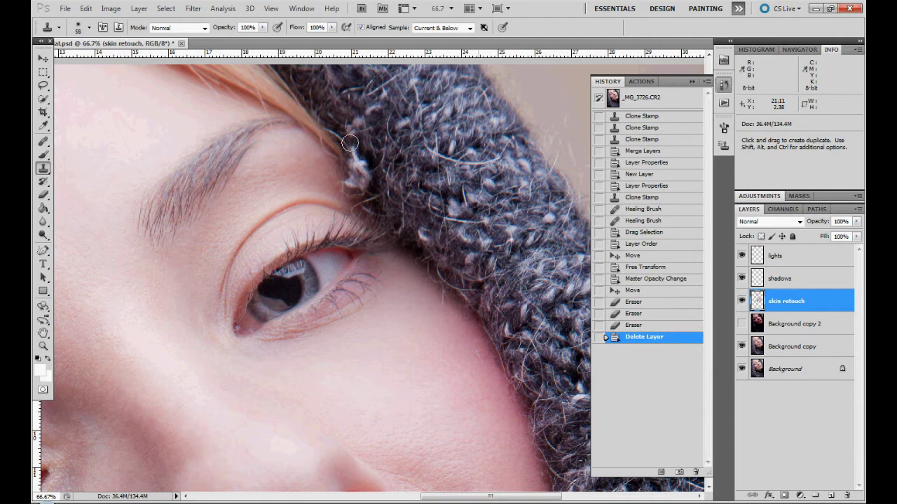
pyautogui.moveTo(352, 145)
pyautogui.mouseDown()
pyautogui.moveTo(377, 184)
pyautogui.moveTo(357, 167)
pyautogui.mouseUp()
# - Clone nearby wool and skin over the remaining light tuft on the hood edge above the outer eye corner
pyautogui.keyDown('alt'); pyautogui.click(383, 190); pyautogui.keyUp('alt')
pyautogui.keyDown('alt'); pyautogui.click(378, 199); pyautogui.keyUp('alt')
pyautogui.keyDown('alt'); pyautogui.click(380, 172); pyautogui.keyUp('alt')
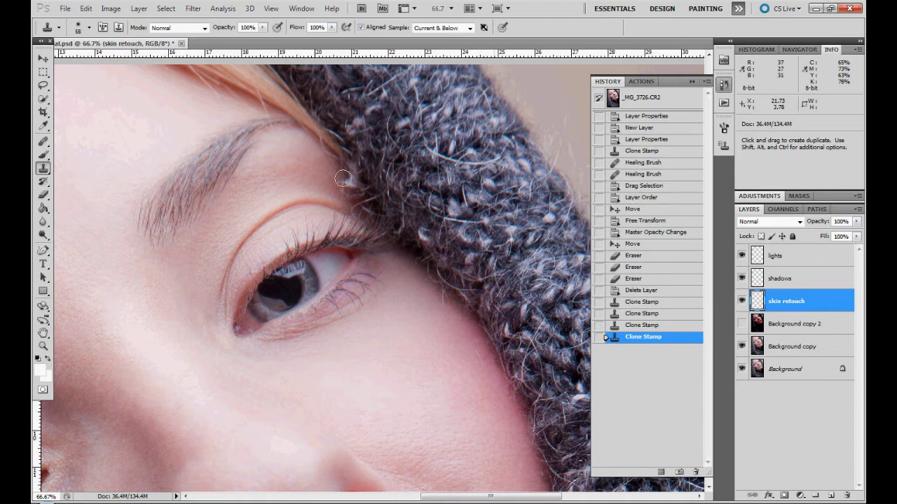
pyautogui.click(350, 184)
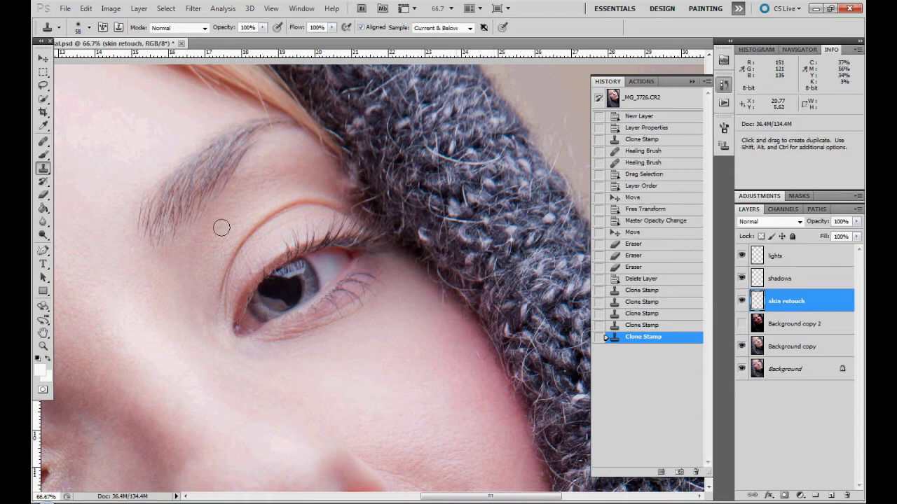
# - Try a 45 px Healing Brush on the hood edge above the outer eye corner, and revert to the last Clone Stamp state
pyautogui.click(43, 141)
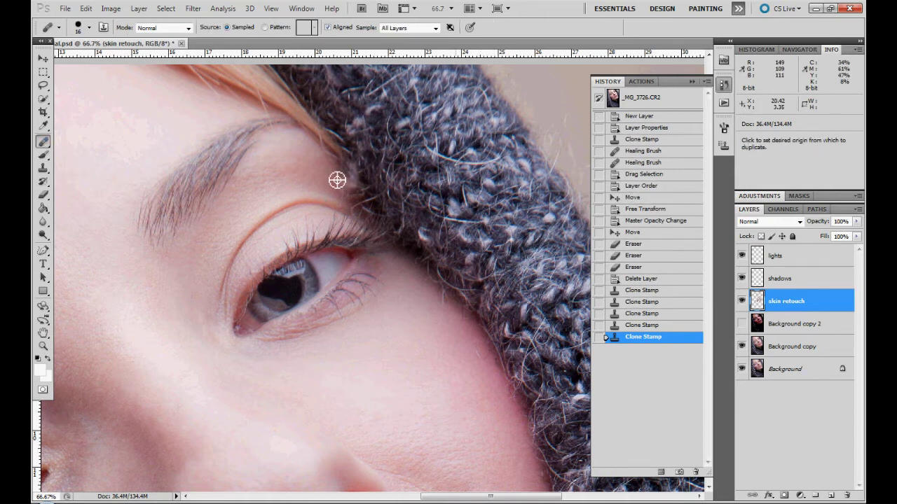
pyautogui.rightClick(337, 178)
pyautogui.moveTo(365, 194); pyautogui.dragTo(370, 190)
pyautogui.press('Return')
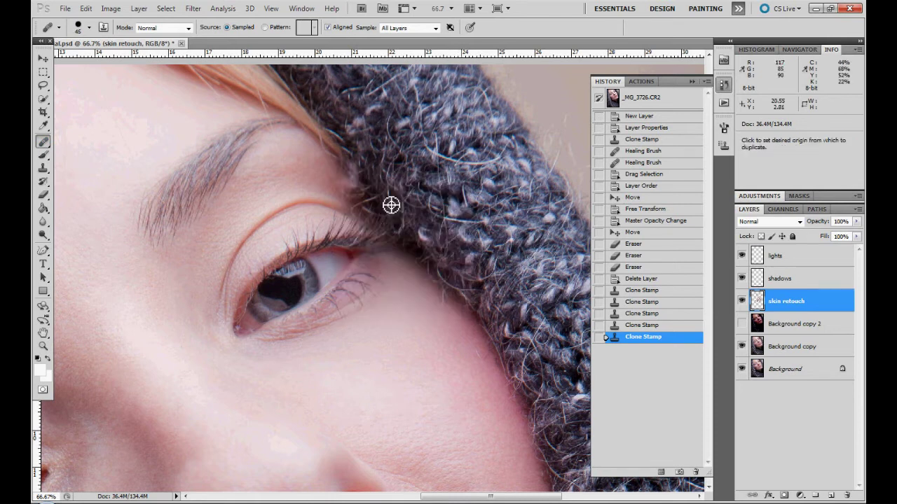
pyautogui.keyDown('alt'); pyautogui.click(366, 192); pyautogui.keyUp('alt')
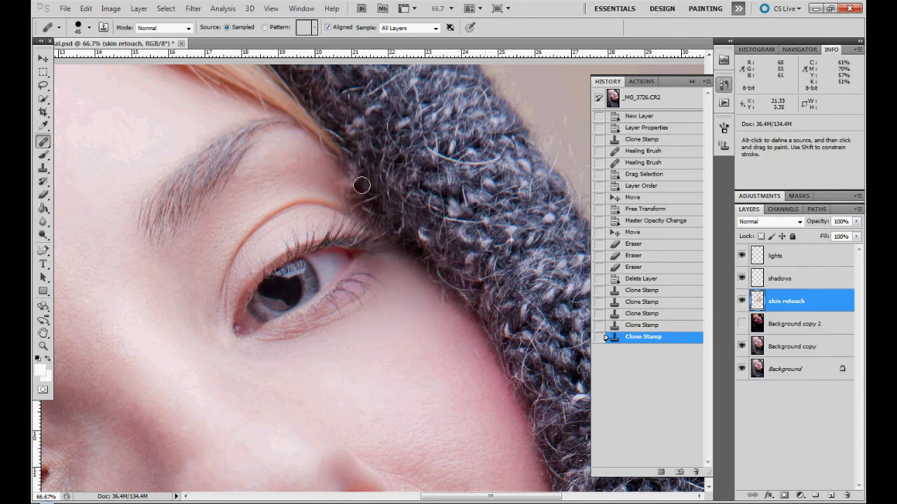
pyautogui.click(450, 235)
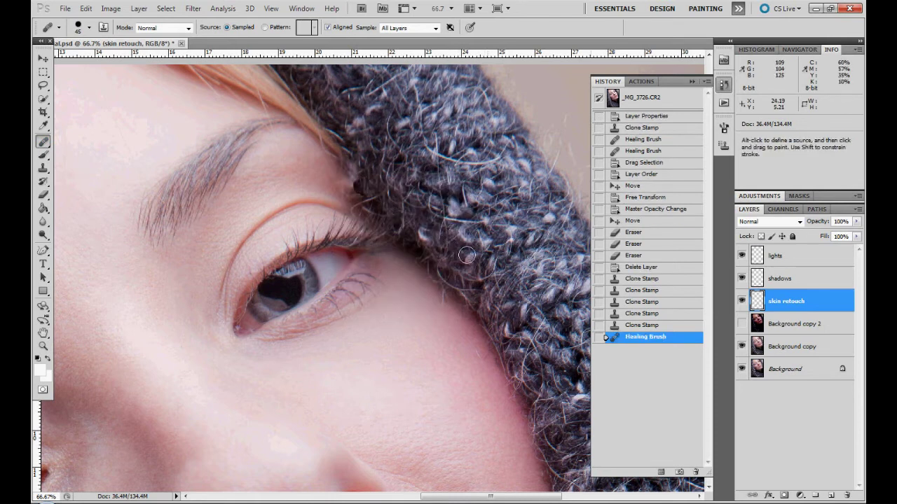
pyautogui.keyDown('alt'); pyautogui.click(388, 187); pyautogui.keyUp('alt')
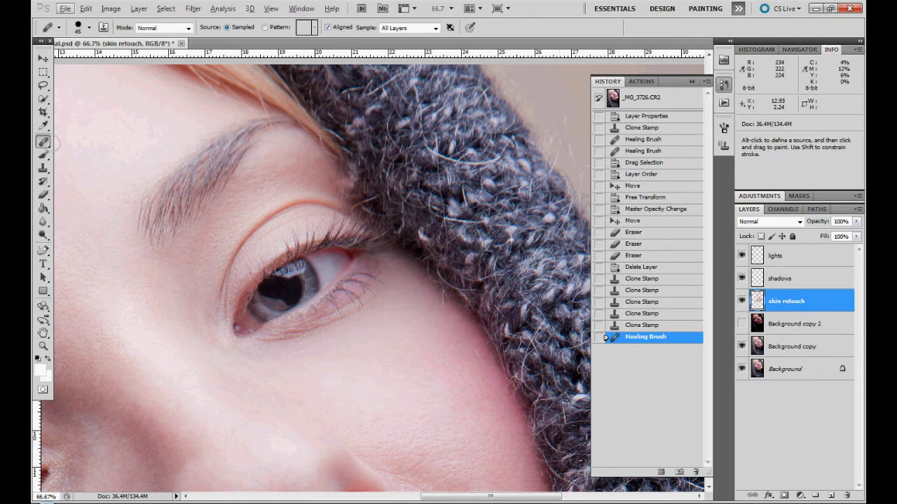
pyautogui.click(673, 326)
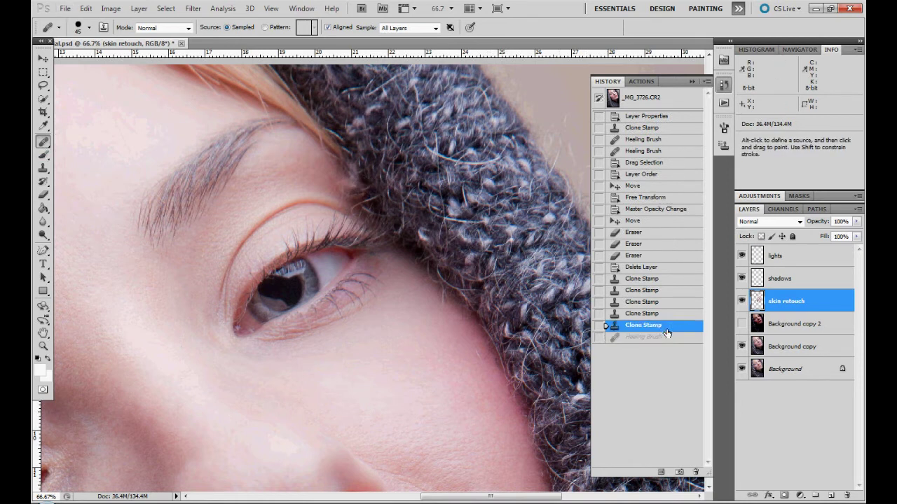
# - Even out the inner hood edge above the outer eye corner with Clone Stamp, sampling the adjacent wool and edge
pyautogui.click(42, 169)
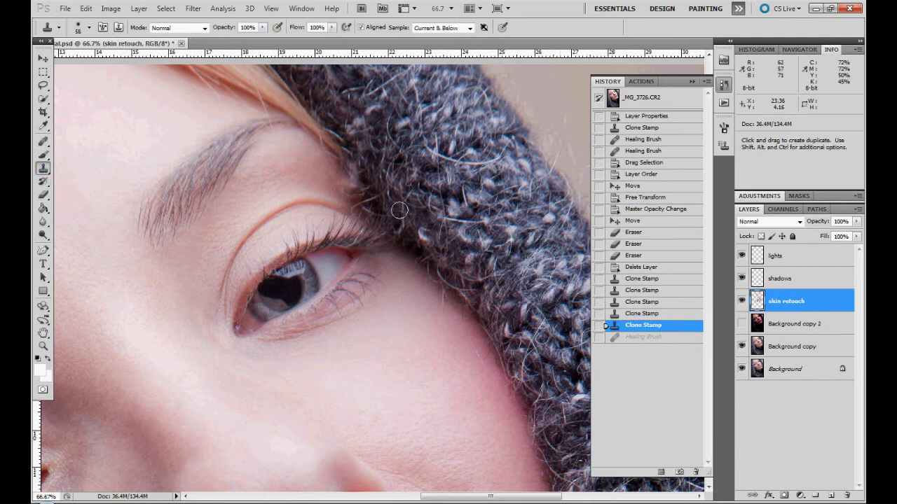
pyautogui.keyDown('alt'); pyautogui.click(363, 185); pyautogui.keyUp('alt')
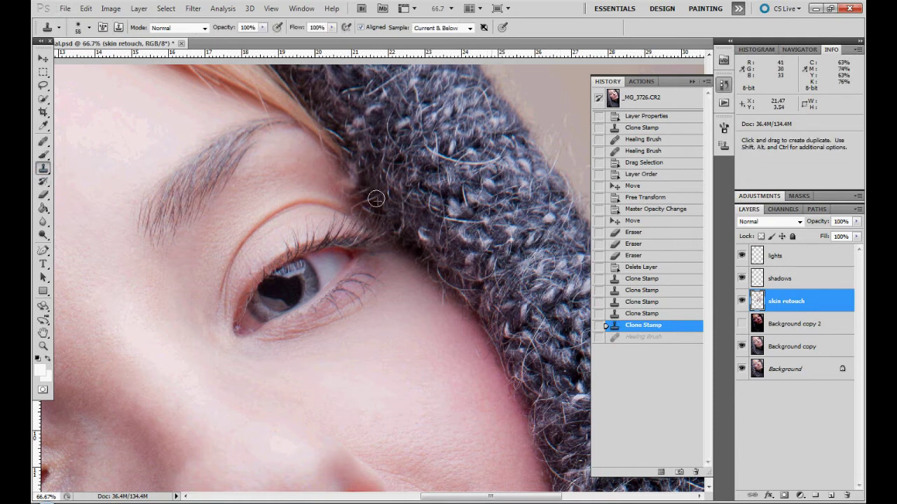
pyautogui.click(376, 199)
pyautogui.keyDown('alt'); pyautogui.click(374, 188); pyautogui.keyUp('alt')
pyautogui.click(356, 168)
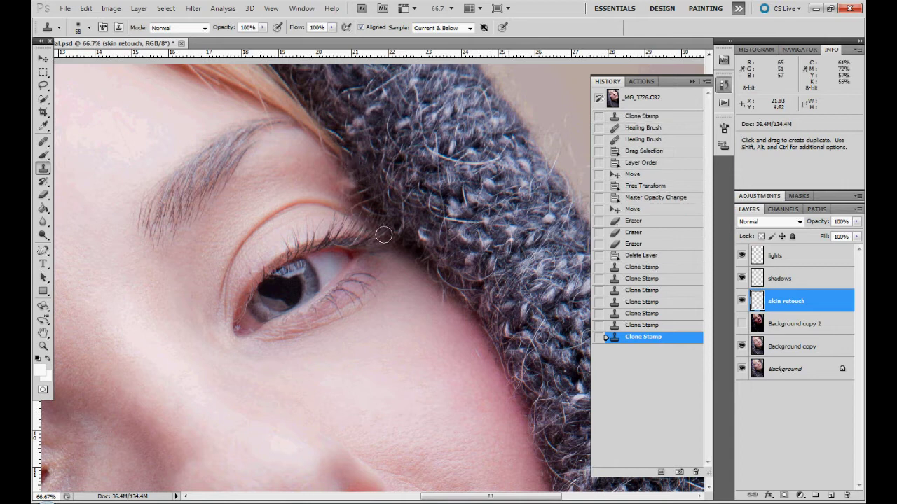
pyautogui.keyDown('alt'); pyautogui.click(354, 191); pyautogui.keyUp('alt')
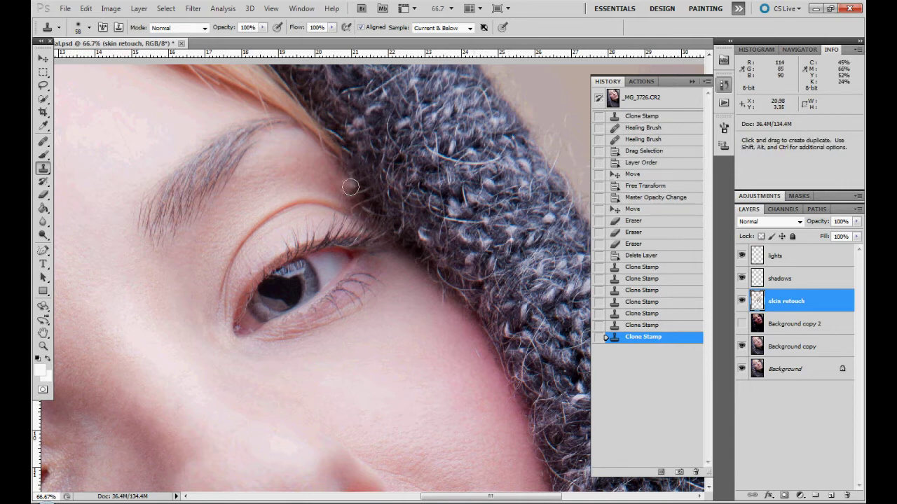
pyautogui.click(384, 229)
# - Try cloning eyelid skin up to the hood edge above the outer eye corner, and undo the last Clone Stamp stroke
pyautogui.keyDown('alt'); pyautogui.click(333, 181); pyautogui.keyUp('alt')
pyautogui.click(343, 184)
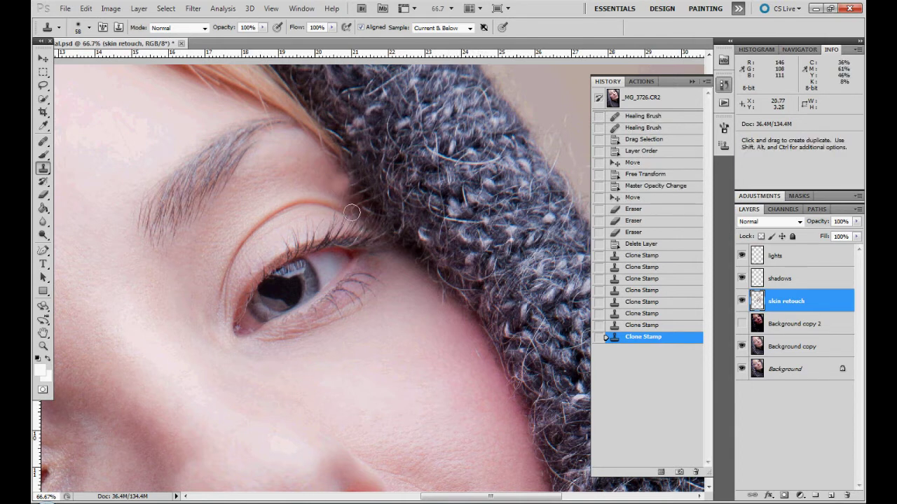
pyautogui.rightClick(349, 186)
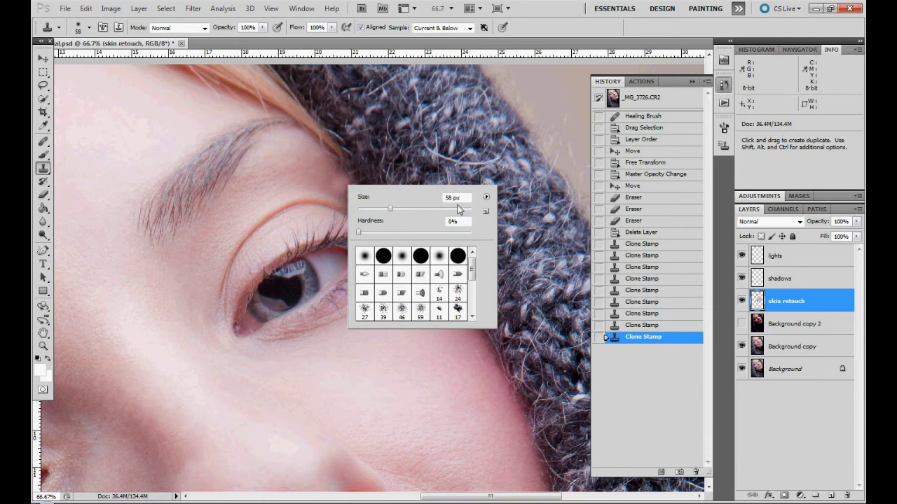
pyautogui.rightClick(43, 168)
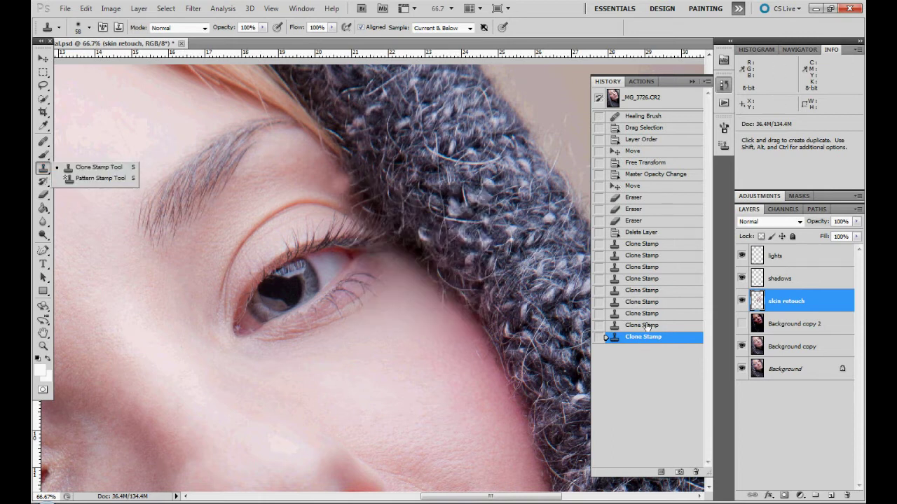
pyautogui.click(647, 327)
# - Heal the skin spot between the outer eyelid and the hood edge with the Healing Brush, sampling the skin beside it
pyautogui.click(43, 142)
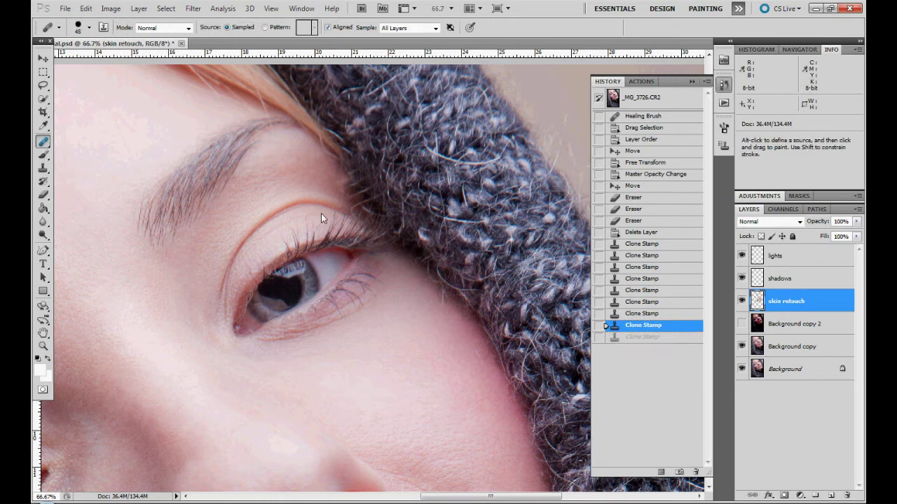
pyautogui.keyDown('alt'); pyautogui.click(328, 178); pyautogui.keyUp('alt')
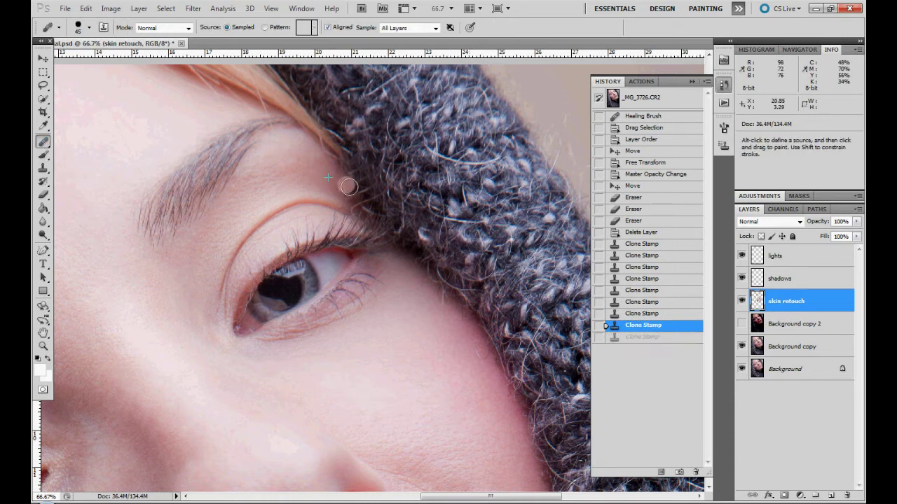
pyautogui.moveTo(349, 187); pyautogui.dragTo(338, 183)
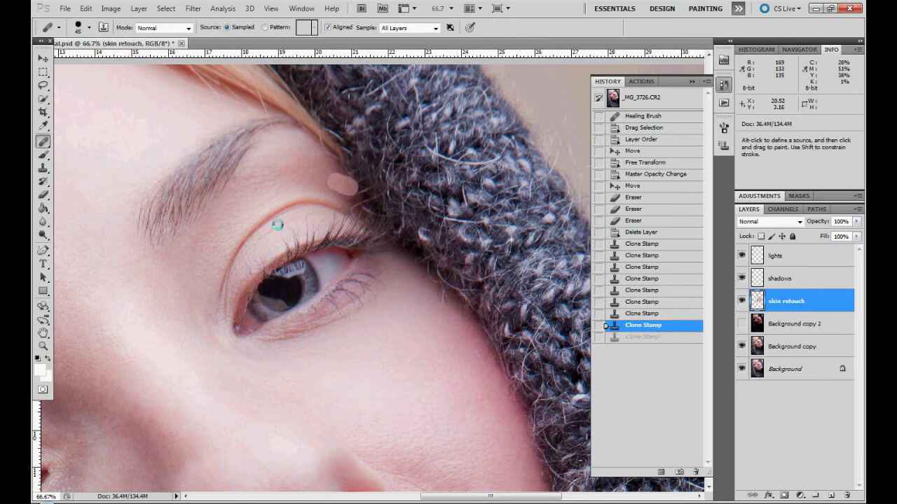
# - Heal the shadowed skin along the hood edge above the outer eye corner with the Healing Brush, sampling the adjacent eyelid skin
pyautogui.click(356, 193)
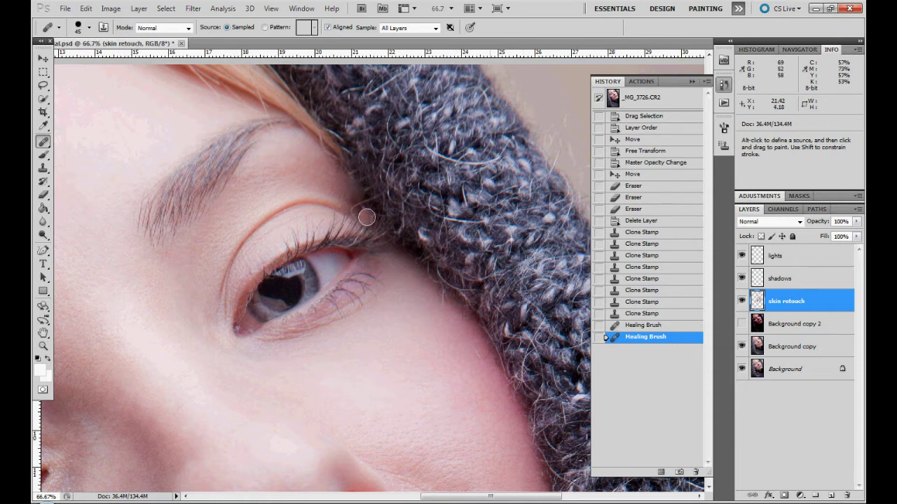
pyautogui.keyDown('alt'); pyautogui.click(342, 198); pyautogui.keyUp('alt')
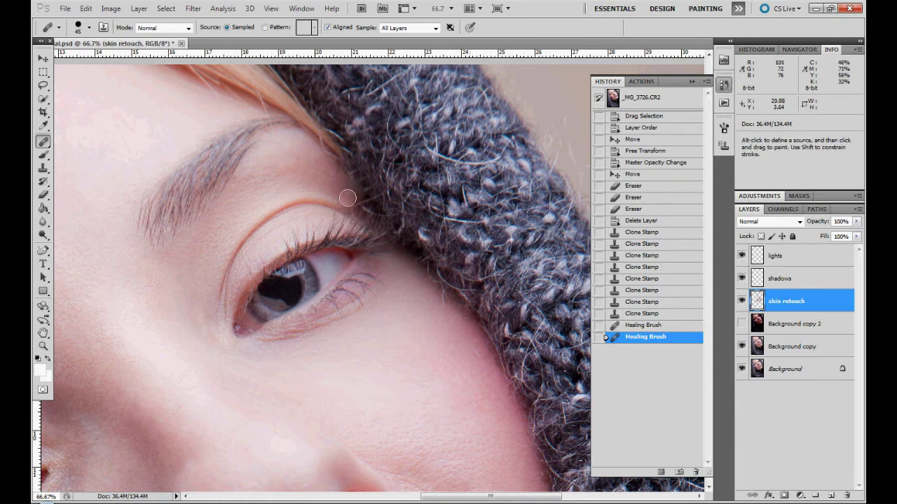
pyautogui.click(368, 197)
pyautogui.press('alt')
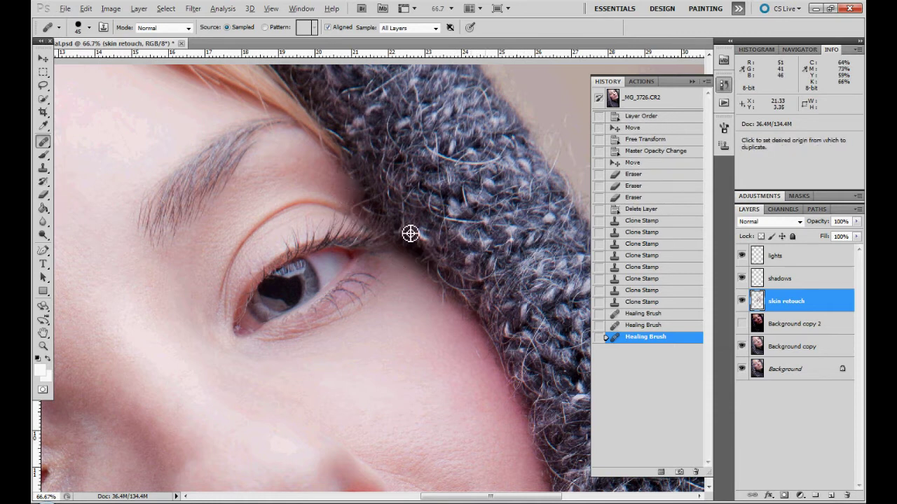
# - Clone dark edge wool along the inner hood border above the outer eye corner with Clone Stamp to even out its outline
pyautogui.click(43, 169)
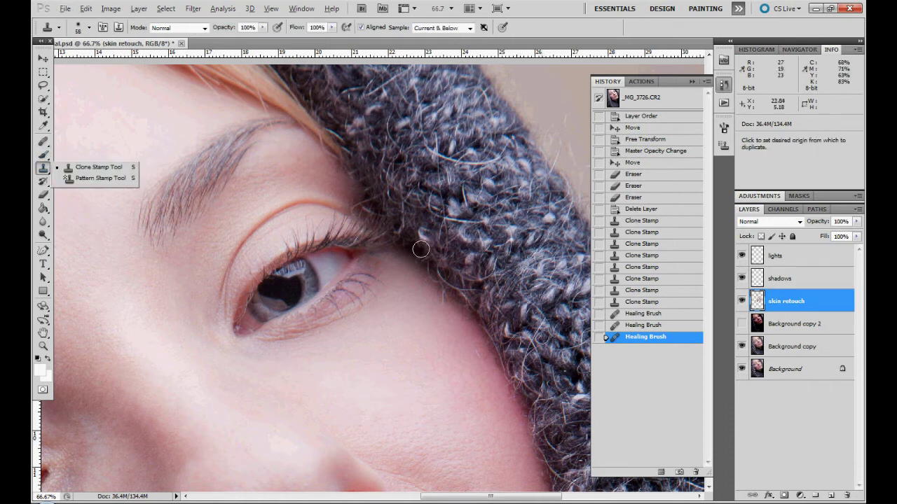
pyautogui.keyDown('alt'); pyautogui.click(363, 190); pyautogui.keyUp('alt')
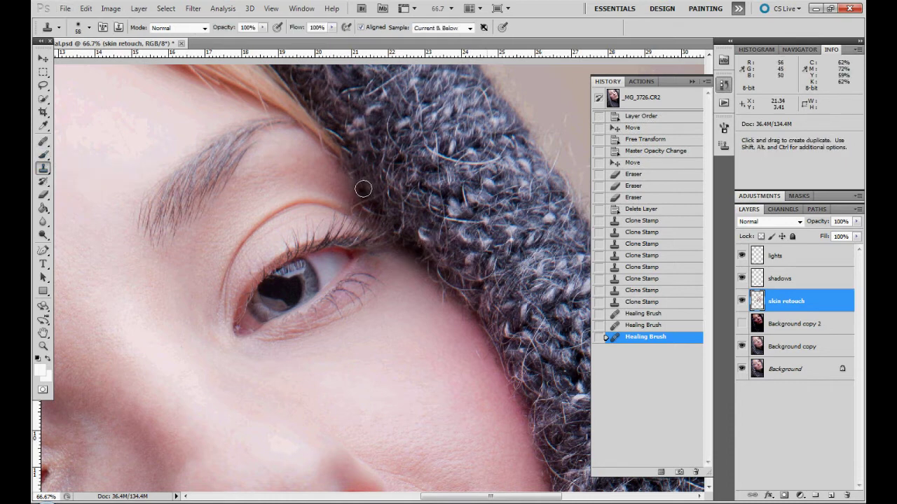
pyautogui.click(384, 214)
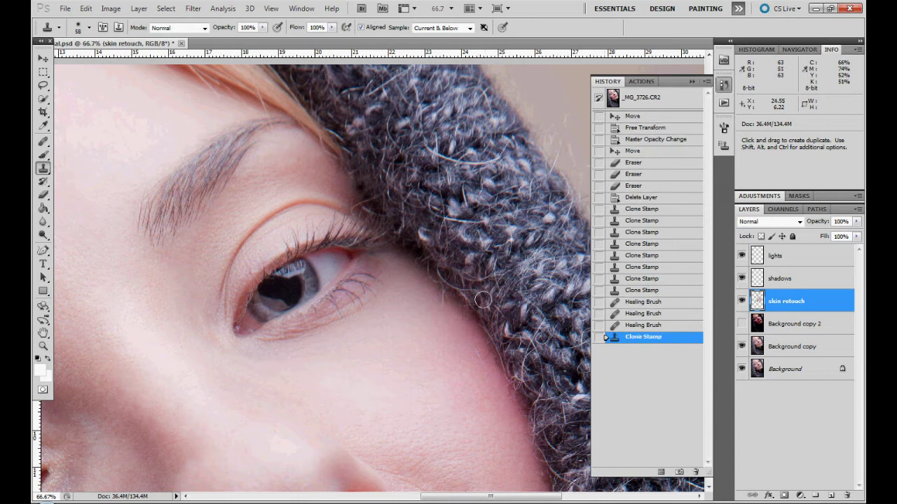
pyautogui.keyDown('alt'); pyautogui.click(427, 261); pyautogui.keyUp('alt')
pyautogui.click(356, 179)
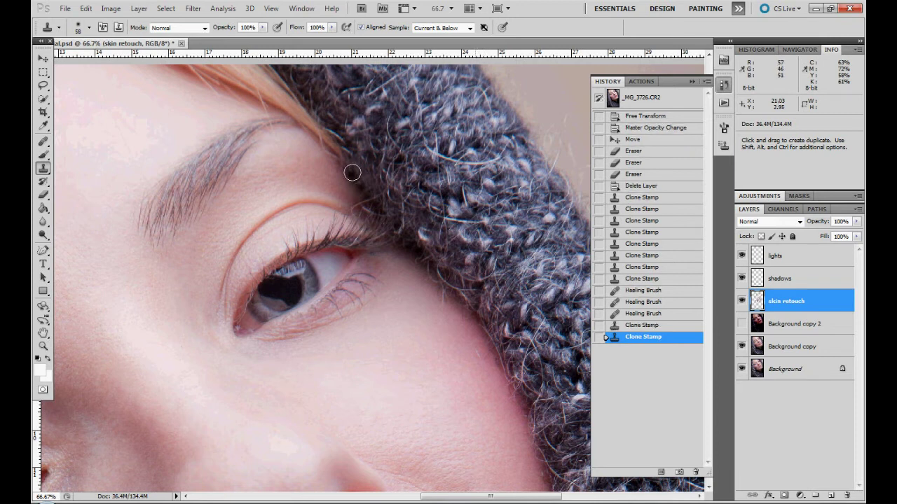
pyautogui.click(380, 185)
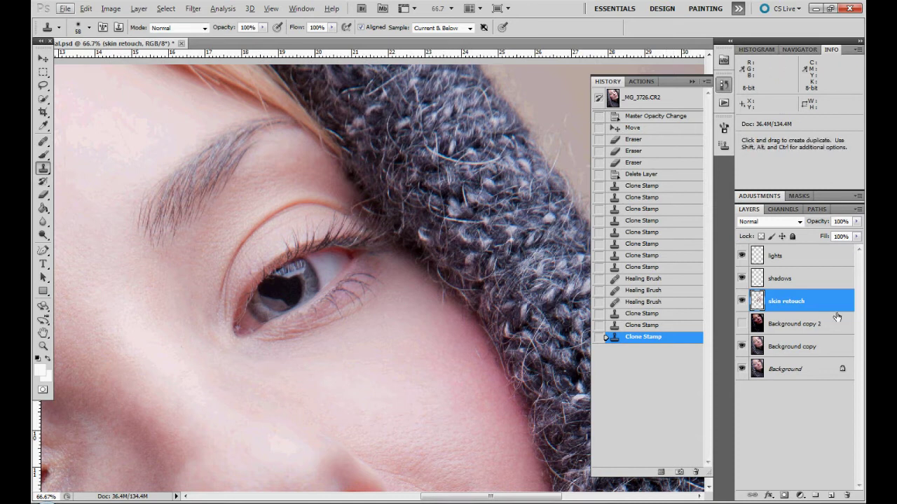
# - Try a soft 58 px Clone Stamp stroke on the wool below the hair tip, and revert to the second-to-last earlier Clone Stamp state
pyautogui.scroll(1, 464, 327)
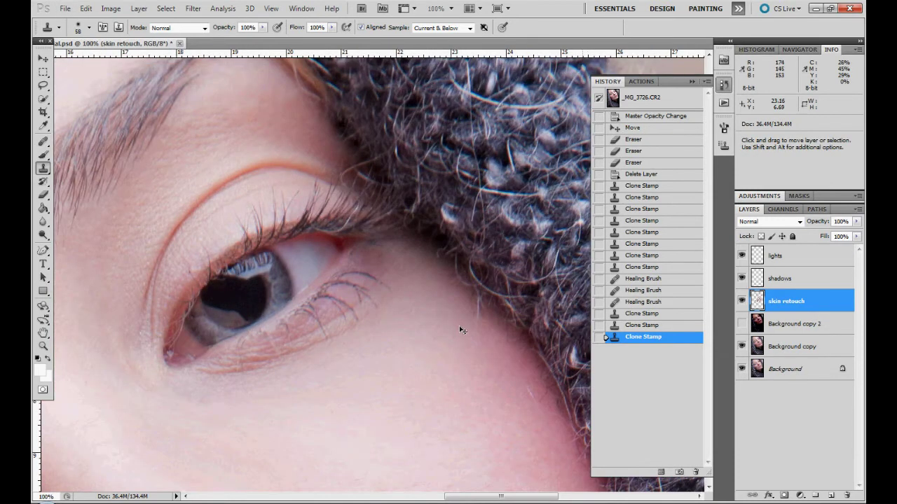
pyautogui.scroll(1, 384, 186)
pyautogui.moveTo(385, 186)
pyautogui.mouseDown()
pyautogui.moveTo(408, 456)
pyautogui.moveTo(451, 439)
pyautogui.mouseUp()
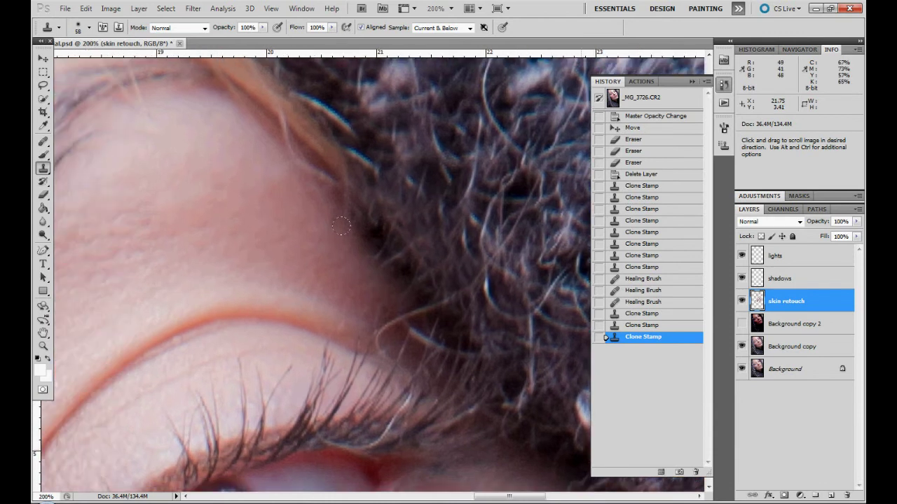
pyautogui.keyDown('alt'); pyautogui.click(427, 235); pyautogui.keyUp('alt')
pyautogui.moveTo(411, 213); pyautogui.dragTo(383, 229)
pyautogui.rightClick(434, 226)
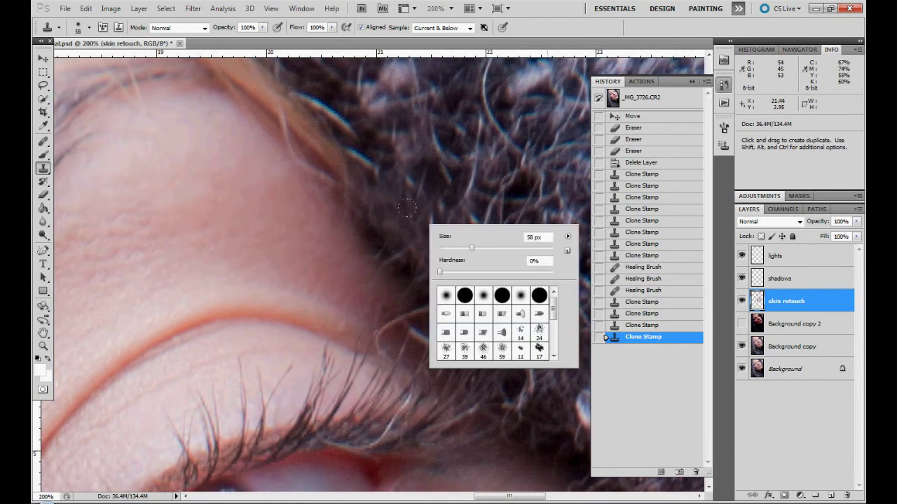
pyautogui.click(658, 325)
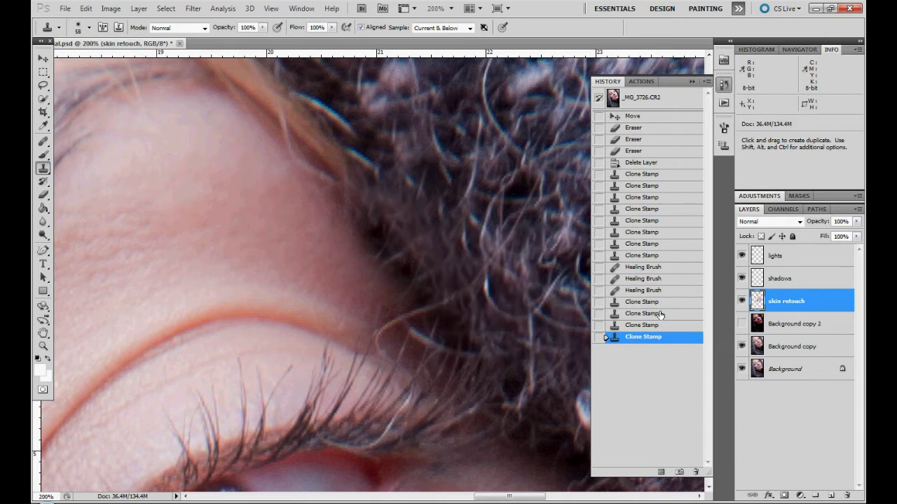
pyautogui.click(659, 325)
pyautogui.click(643, 313)
# - Raise the 58 px Clone Stamp brush's hardness and clone nearby wool onto the hood edge just below the hair tip
pyautogui.rightClick(453, 241)
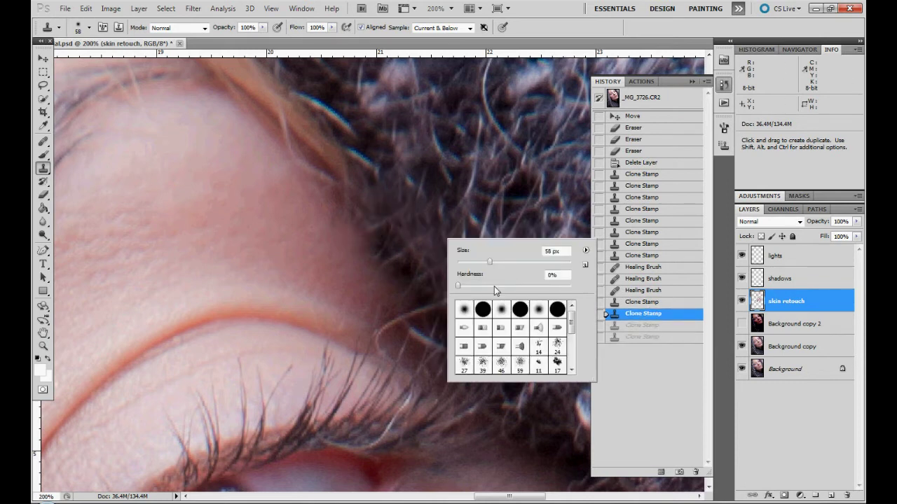
pyautogui.moveTo(494, 286); pyautogui.dragTo(529, 285)
pyautogui.press('Return')
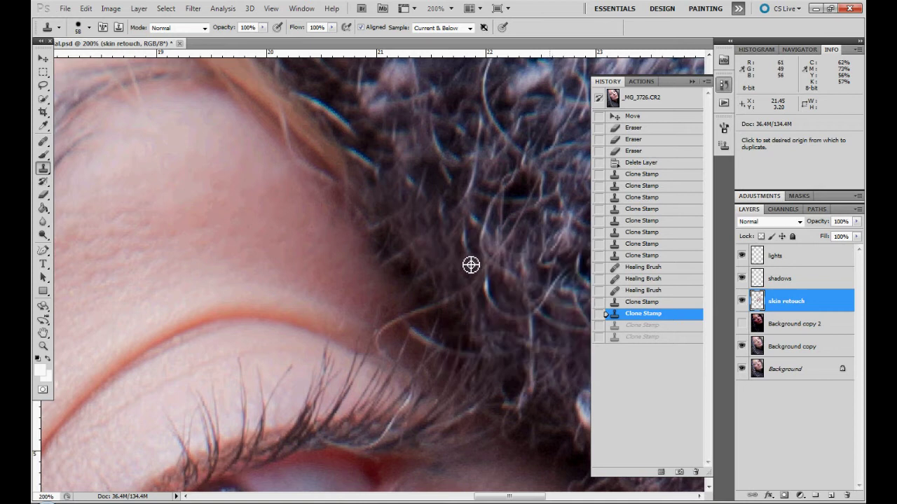
pyautogui.keyDown('alt'); pyautogui.click(471, 264); pyautogui.keyUp('alt')
pyautogui.click(402, 210)
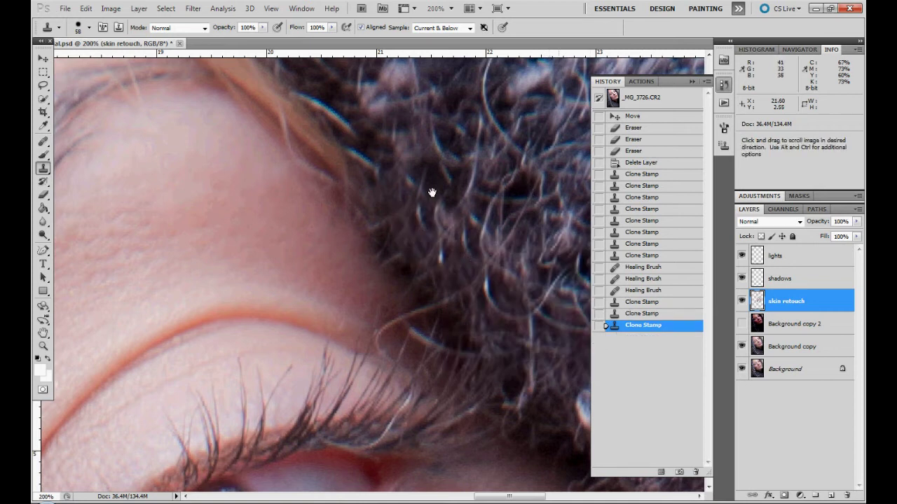
# - Smooth the skin between the eyebrow and the hood edge with 45 px Healing Brush strokes
pyautogui.moveTo(430, 193); pyautogui.dragTo(483, 187)
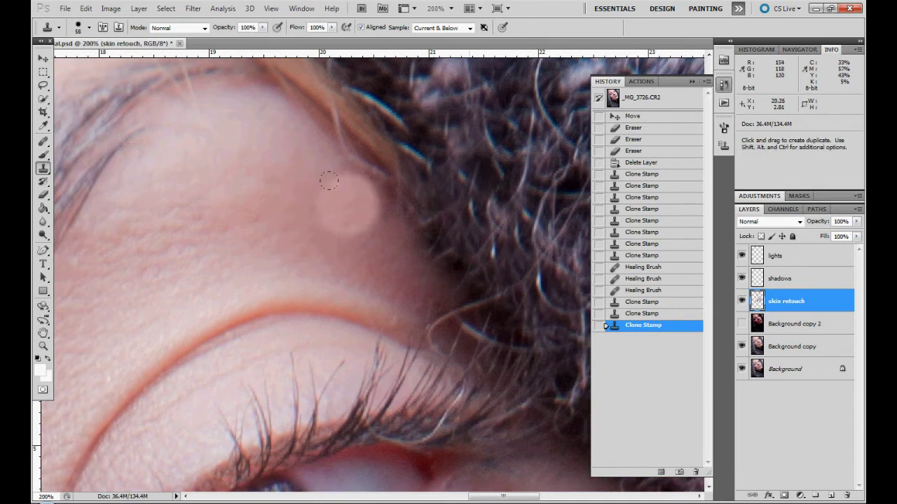
pyautogui.click(44, 142)
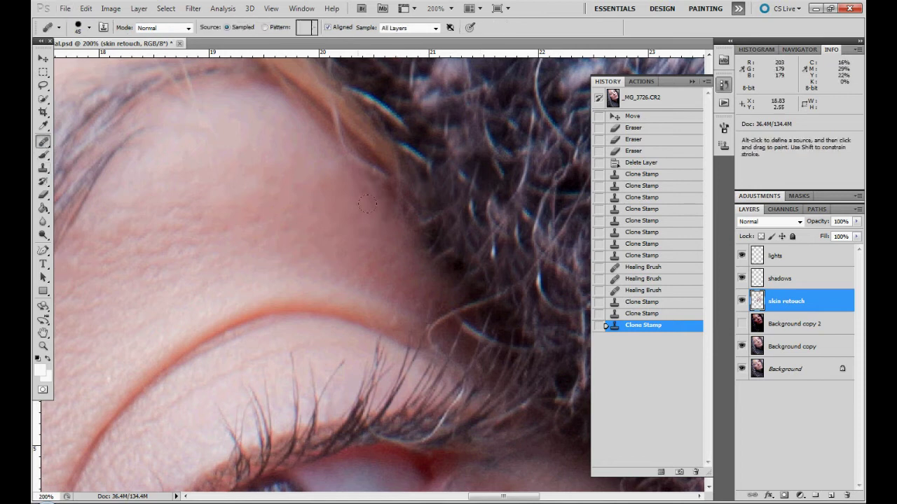
pyautogui.moveTo(317, 178); pyautogui.dragTo(391, 235)
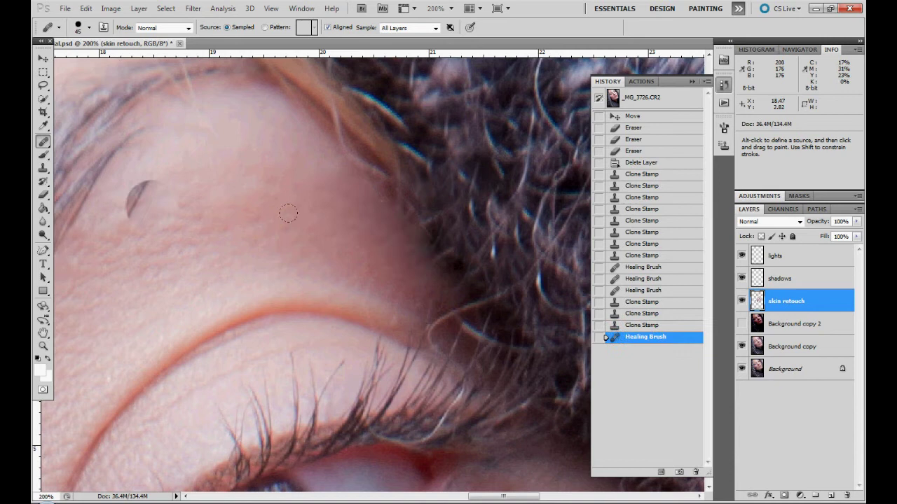
pyautogui.moveTo(296, 184); pyautogui.dragTo(330, 196)
# - Blend the hair tip into the hood edge with the Healing Brush, sampling the neighbouring wool and the hair strand
pyautogui.keyDown('alt'); pyautogui.click(434, 189); pyautogui.keyUp('alt')
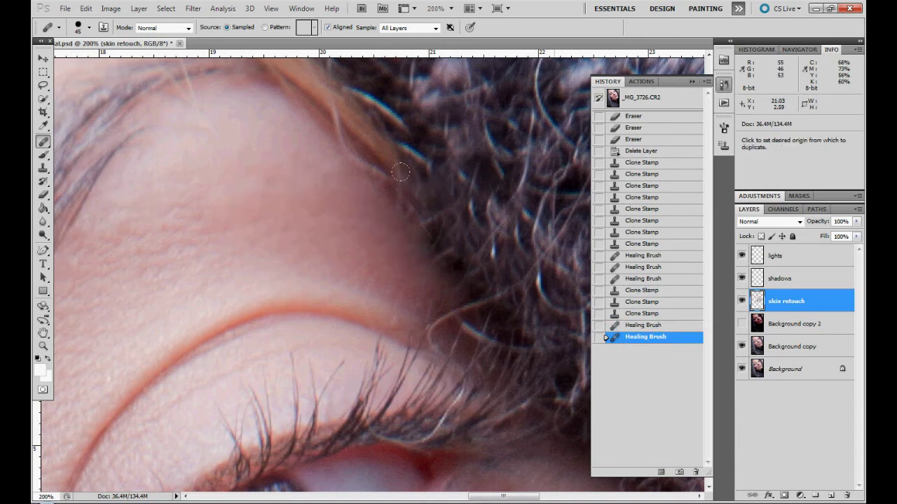
pyautogui.moveTo(407, 194); pyautogui.dragTo(409, 178)
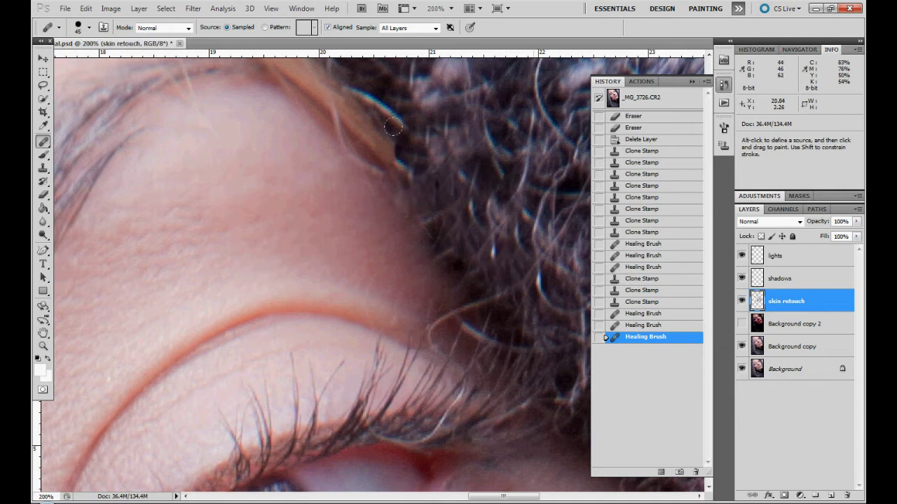
pyautogui.keyDown('alt'); pyautogui.click(377, 142); pyautogui.keyUp('alt')
pyautogui.moveTo(375, 141); pyautogui.dragTo(403, 155)
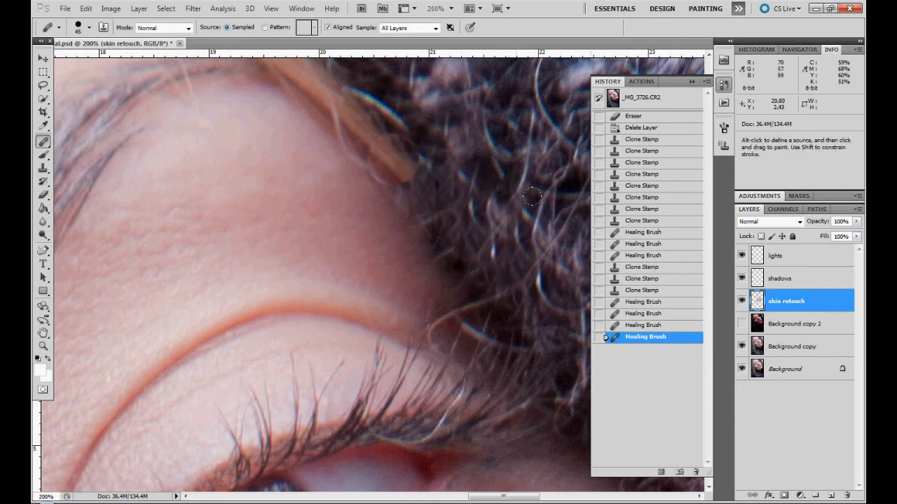
pyautogui.keyDown('alt'); pyautogui.click(434, 130); pyautogui.keyUp('alt')
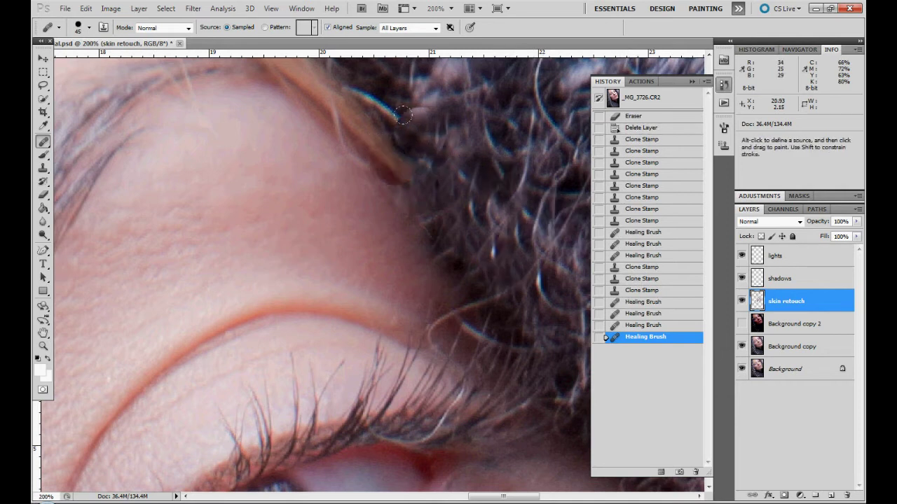
pyautogui.click(421, 132)
# - Lower the Healing Brush's hardness and heal the light patches in the wool beside the hair tip, sampling nearby dark wool
pyautogui.press('space')
pyautogui.moveTo(508, 229); pyautogui.dragTo(468, 321)
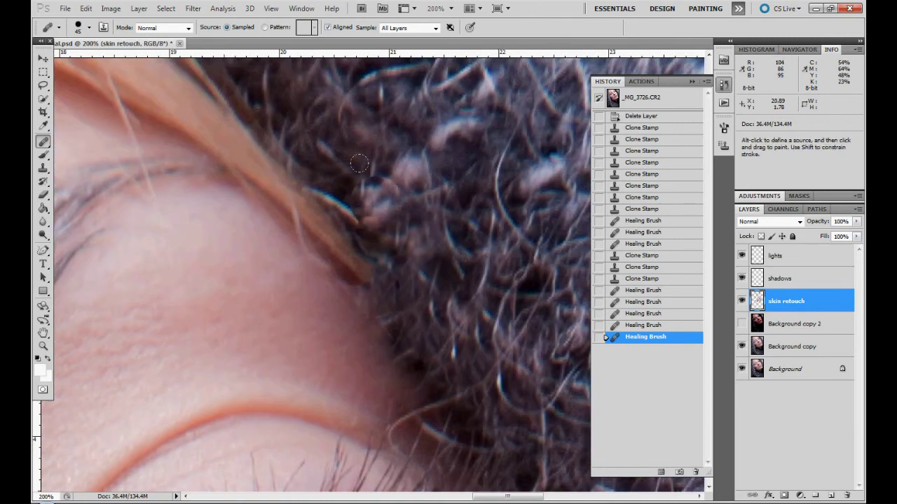
pyautogui.rightClick(423, 213)
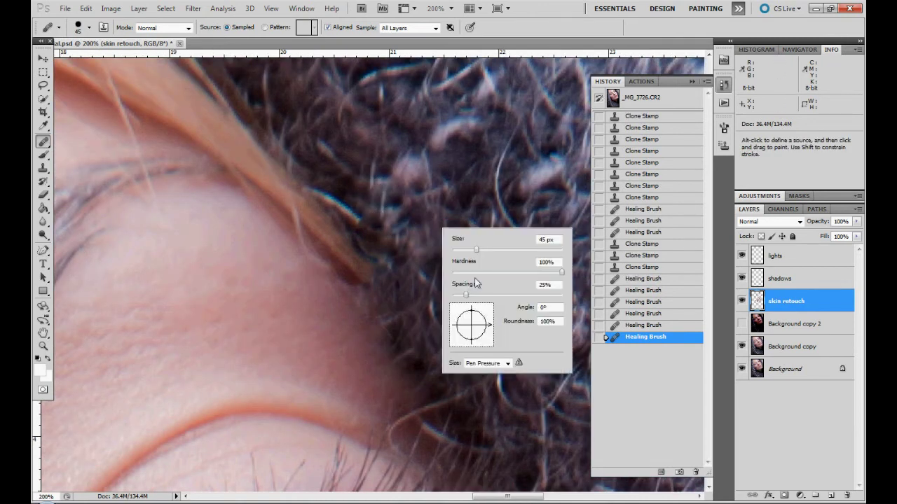
pyautogui.moveTo(479, 274); pyautogui.dragTo(481, 274)
pyautogui.keyDown('alt'); pyautogui.click(391, 173); pyautogui.keyUp('alt')
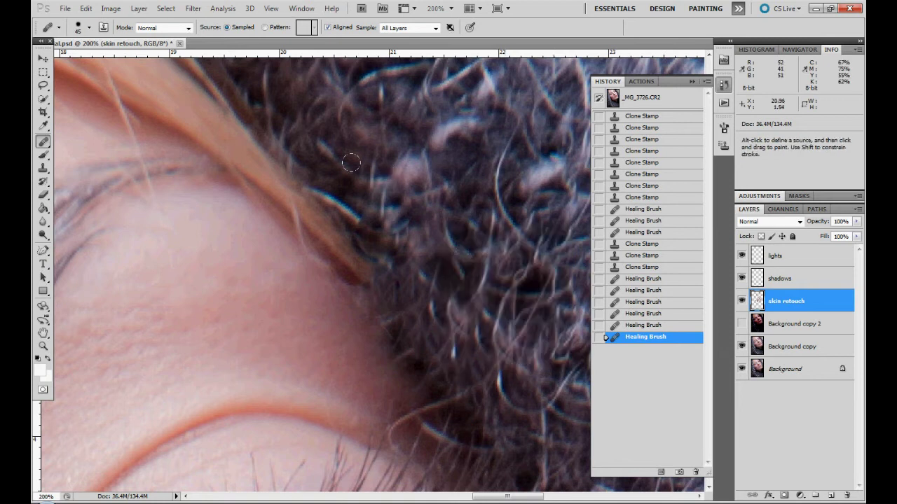
pyautogui.click(379, 198)
pyautogui.keyDown('alt'); pyautogui.click(434, 243); pyautogui.keyUp('alt')
pyautogui.click(404, 227)
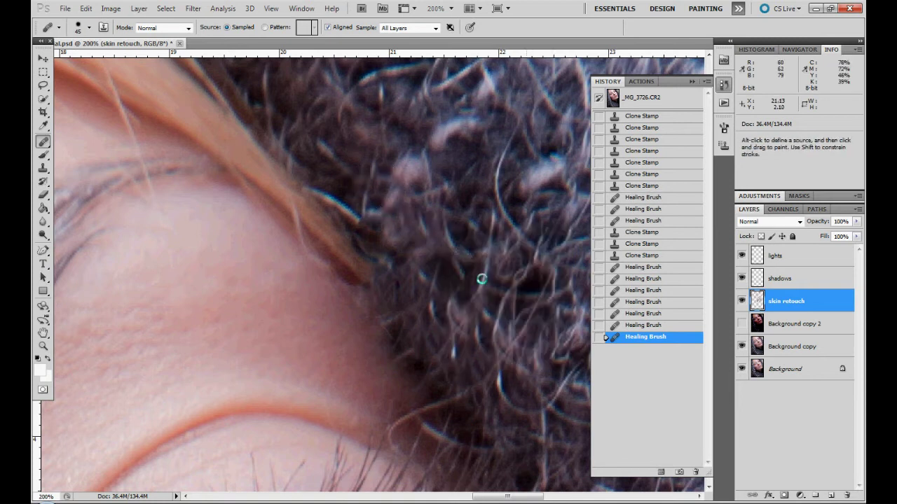
# - Heal the remaining uneven wool along the hood edge below the hair tip, sampling the darker wool above the lashes
pyautogui.moveTo(418, 194); pyautogui.dragTo(401, 147)
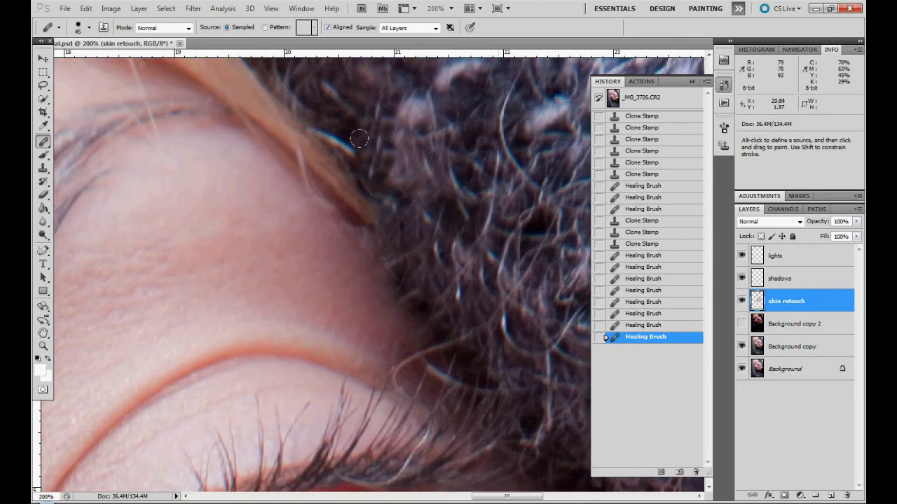
pyautogui.moveTo(409, 223)
pyautogui.mouseDown()
pyautogui.moveTo(393, 199)
pyautogui.moveTo(347, 186)
pyautogui.mouseUp()
pyautogui.keyDown('alt'); pyautogui.click(387, 274); pyautogui.keyUp('alt')
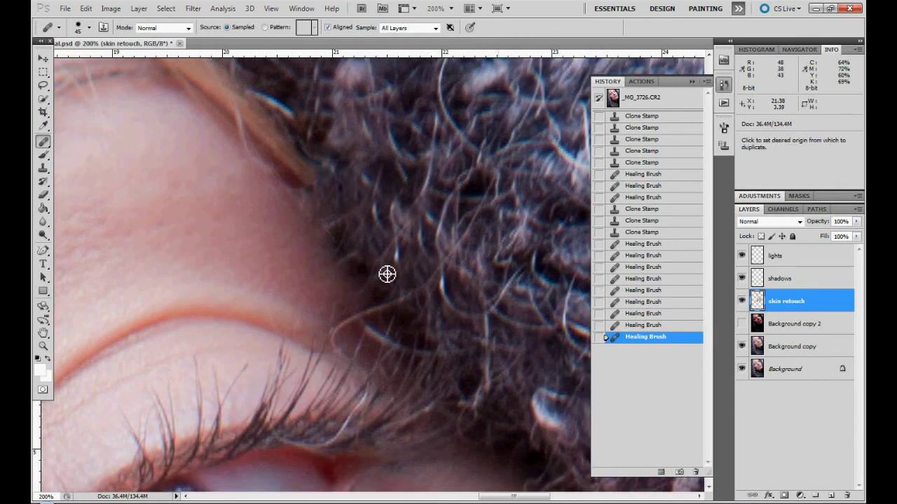
pyautogui.click(332, 215)
pyautogui.moveTo(451, 235); pyautogui.dragTo(483, 256)
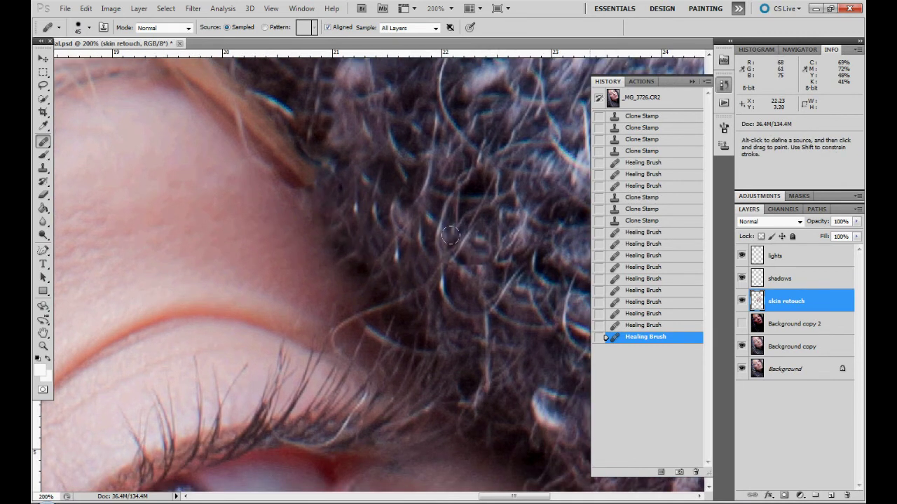
# - Heal the skin beside the hair strand below the outer eyebrow with the Healing Brush, sampling the clean skin nearby
pyautogui.keyDown('alt'); pyautogui.click(248, 218); pyautogui.keyUp('alt')
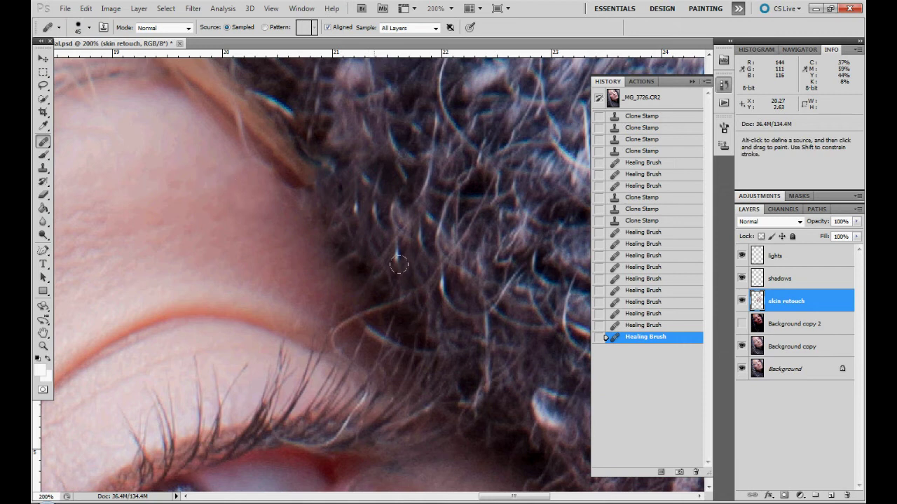
pyautogui.moveTo(247, 175); pyautogui.dragTo(267, 201)
pyautogui.moveTo(142, 160); pyautogui.dragTo(181, 231)
pyautogui.keyDown('alt'); pyautogui.click(244, 231); pyautogui.keyUp('alt')
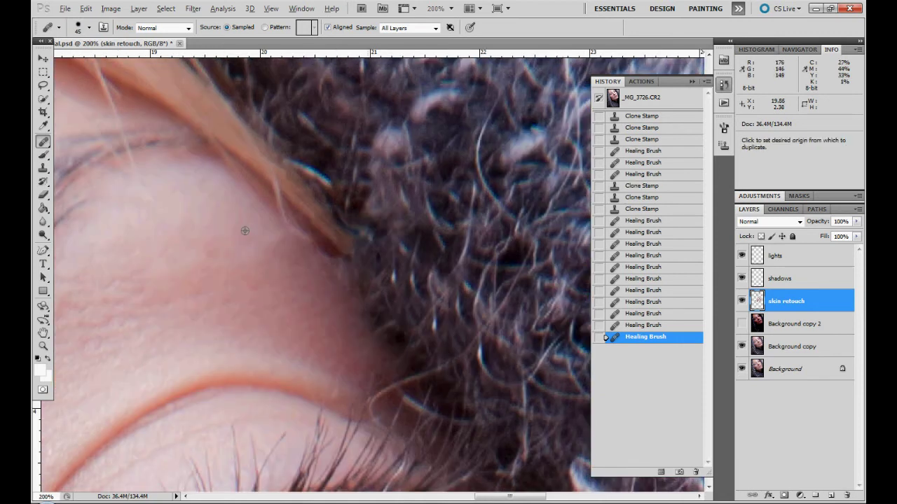
pyautogui.moveTo(251, 232); pyautogui.dragTo(287, 247)
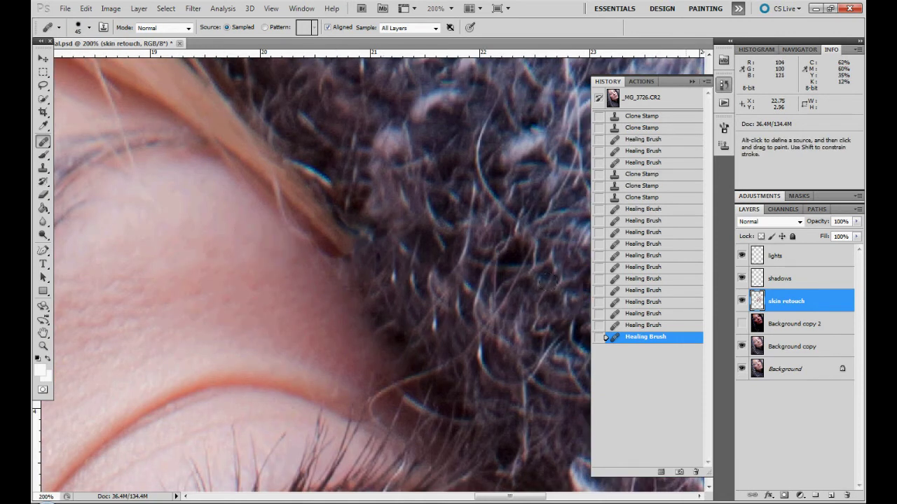
# - Zoom out to the whole portrait to examine the retouched hood edge and skin
pyautogui.hotkey('ctrl', '-')
pyautogui.hotkey('ctrl', '-')
pyautogui.hotkey('ctrl', '-')
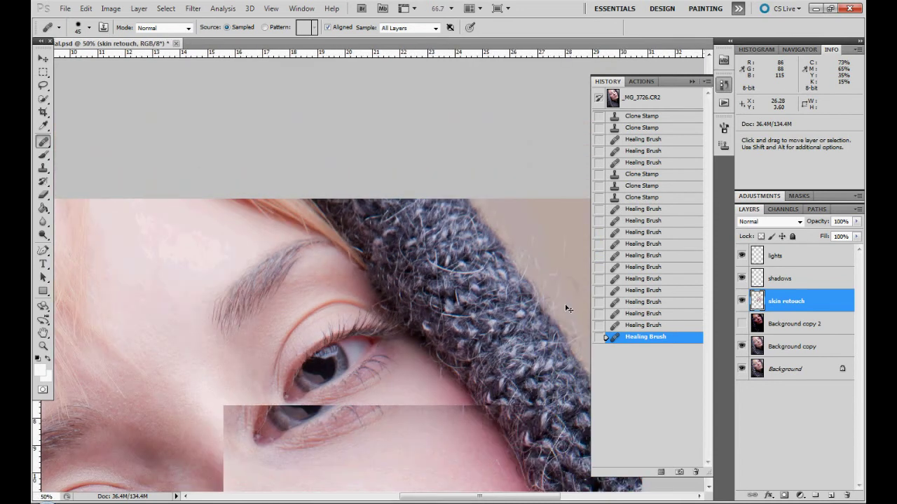
pyautogui.hotkey('ctrl', '-')
pyautogui.hotkey('ctrl', '-')
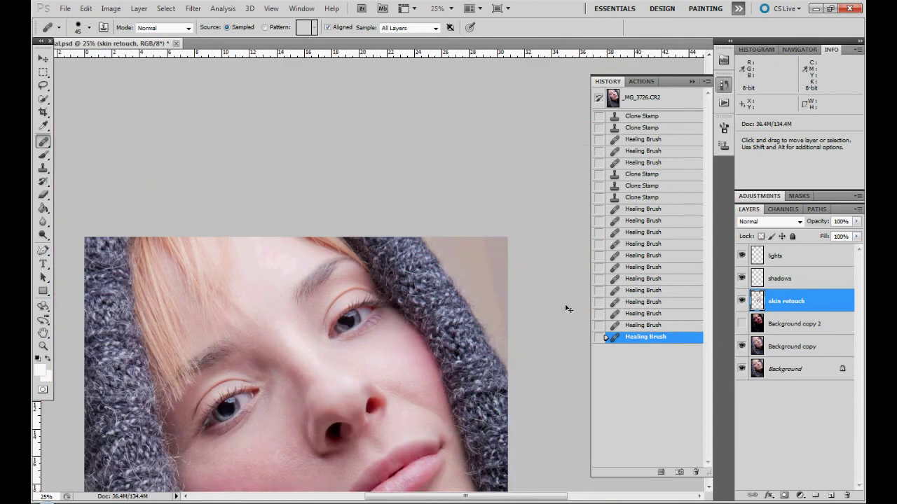
pyautogui.hotkey('ctrl', '-')
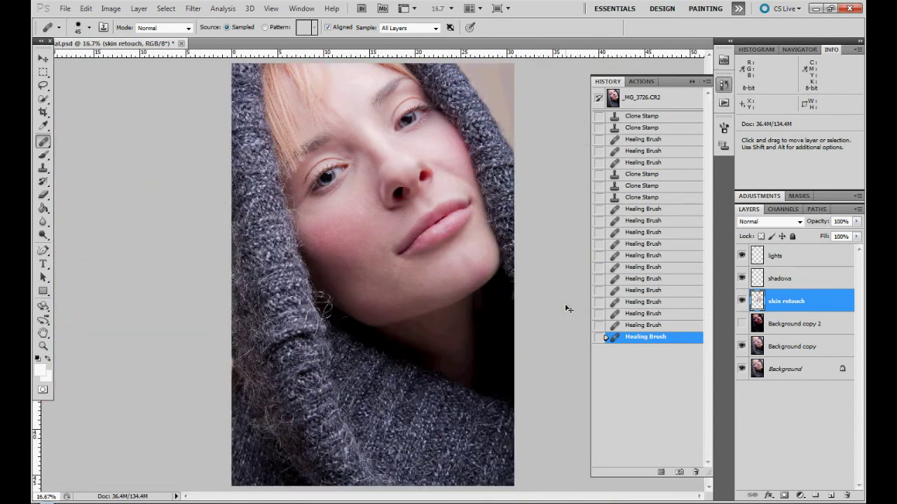
# - Compare the eye area and hood edge before and after retouching by toggling the skin retouch layer's visibility
pyautogui.click(742, 301)
pyautogui.hotkey('ctrl', '+')
pyautogui.hotkey('ctrl', '+')
pyautogui.hotkey('ctrl', '+')
pyautogui.moveTo(424, 175); pyautogui.dragTo(143, 483)
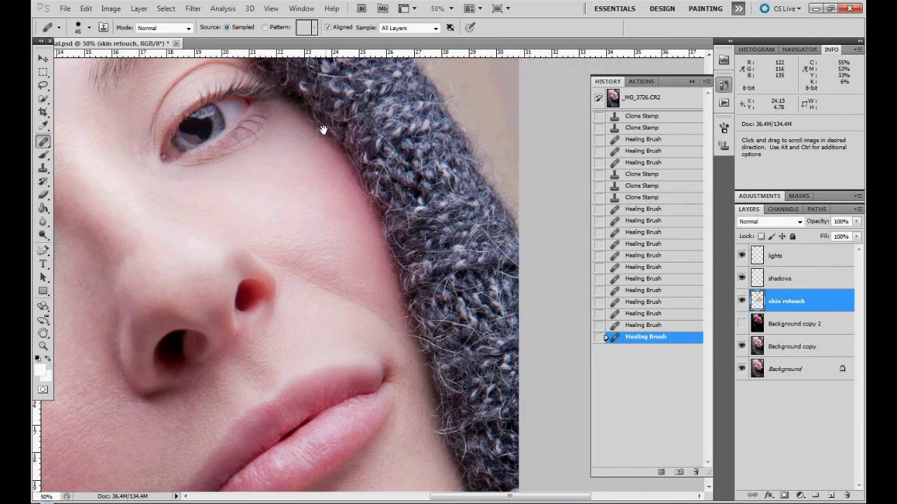
pyautogui.moveTo(323, 130); pyautogui.dragTo(319, 249)
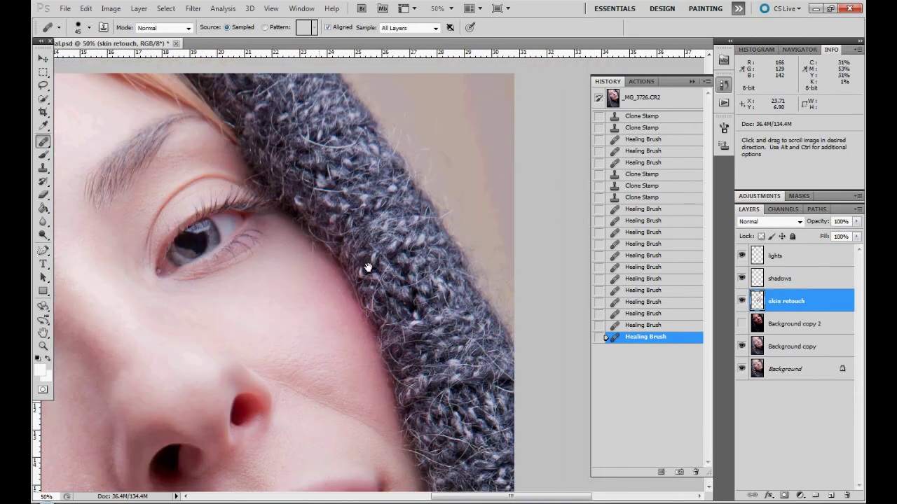
pyautogui.click(742, 301)
pyautogui.click(742, 302)
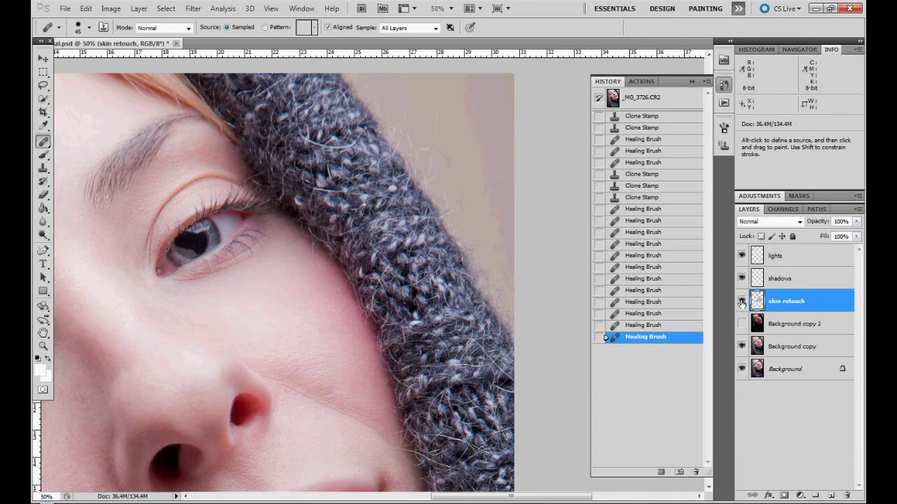
pyautogui.click(742, 301)
pyautogui.click(742, 301)
pyautogui.click(742, 302)
pyautogui.click(742, 301)
pyautogui.click(742, 302)
pyautogui.click(742, 301)
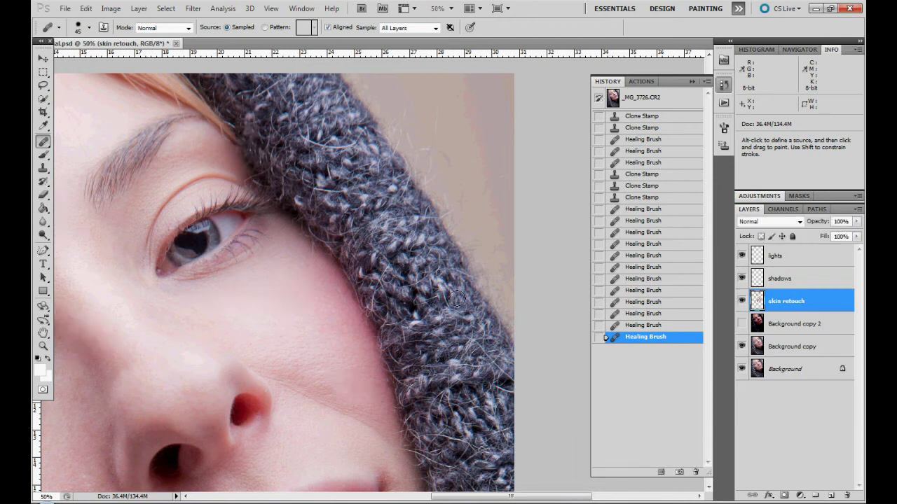
# - Heal the remaining uneven spots along the hood edge beside the outer eye, sampling dark wool at the edge near the cheek
pyautogui.click(248, 182)
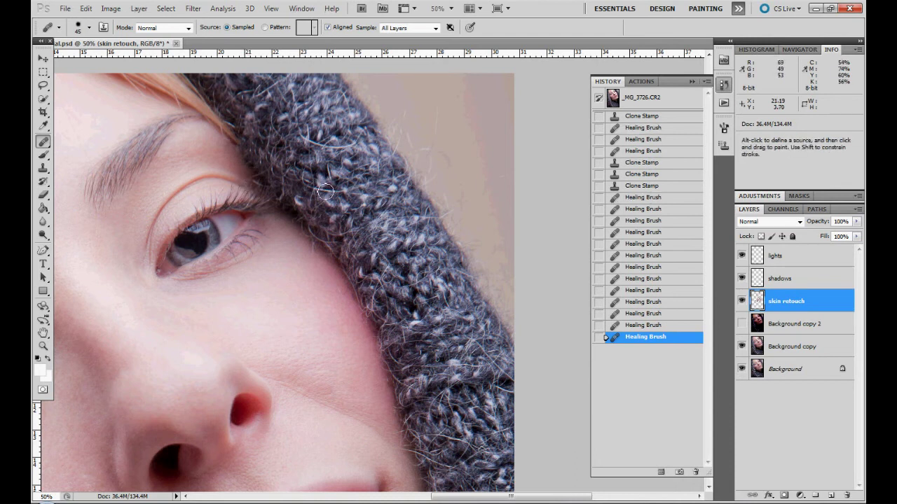
pyautogui.click(325, 192)
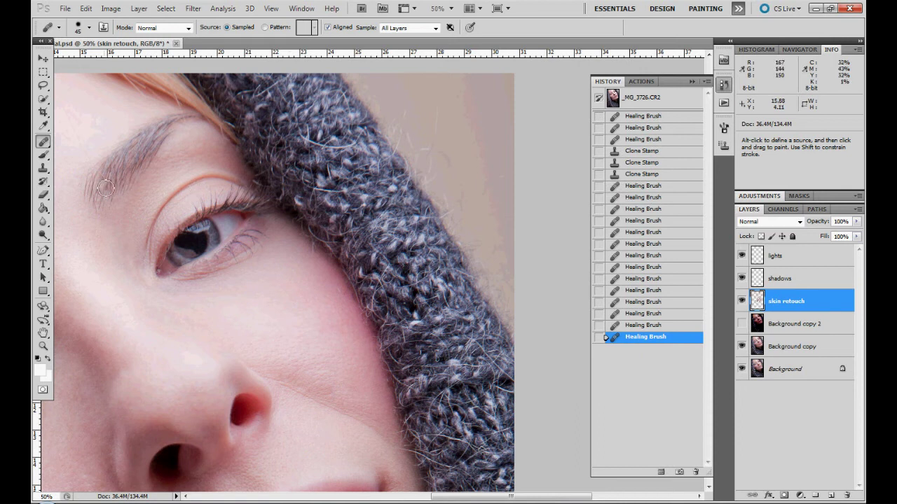
pyautogui.keyDown('alt'); pyautogui.click(316, 234); pyautogui.keyUp('alt')
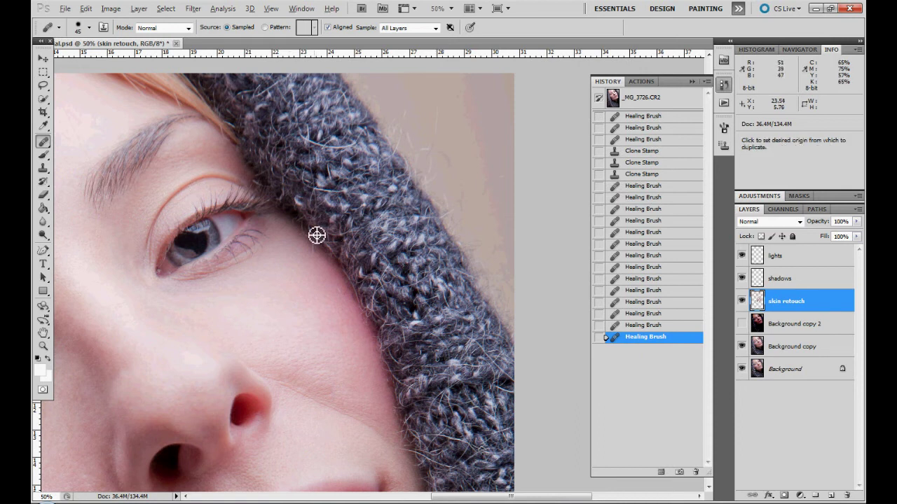
pyautogui.click(258, 169)
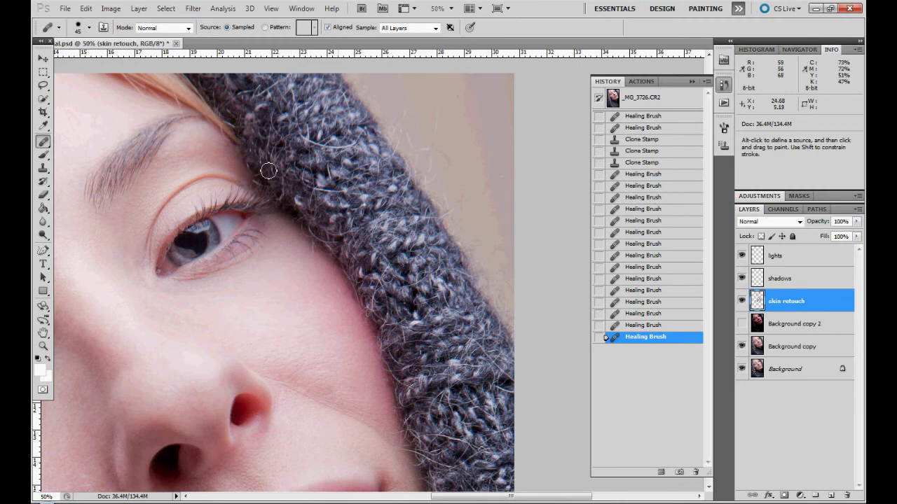
pyautogui.click(245, 159)
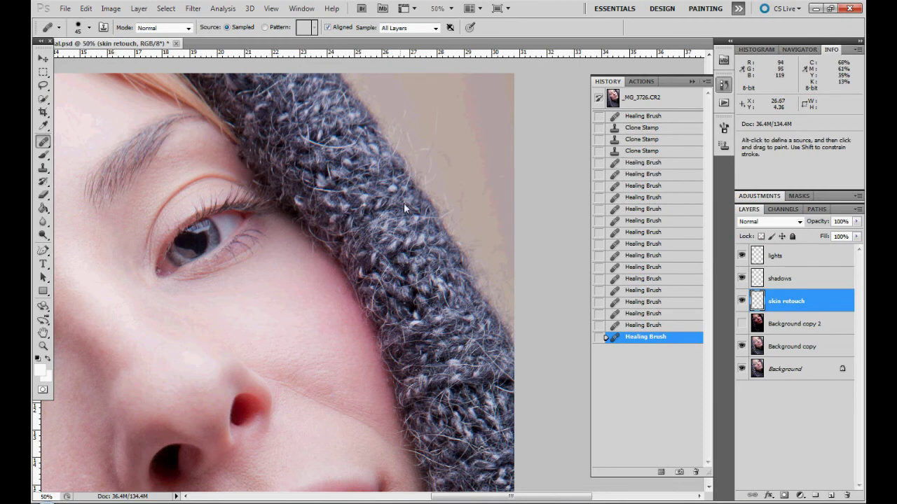
# - Inspect the mouth, nose and eyes up close, and compare the face with the skin retouch layer hidden and shown
pyautogui.press('space')
pyautogui.moveTo(385, 260)
pyautogui.mouseDown()
pyautogui.moveTo(385, 200)
pyautogui.moveTo(387, 235)
pyautogui.mouseUp()
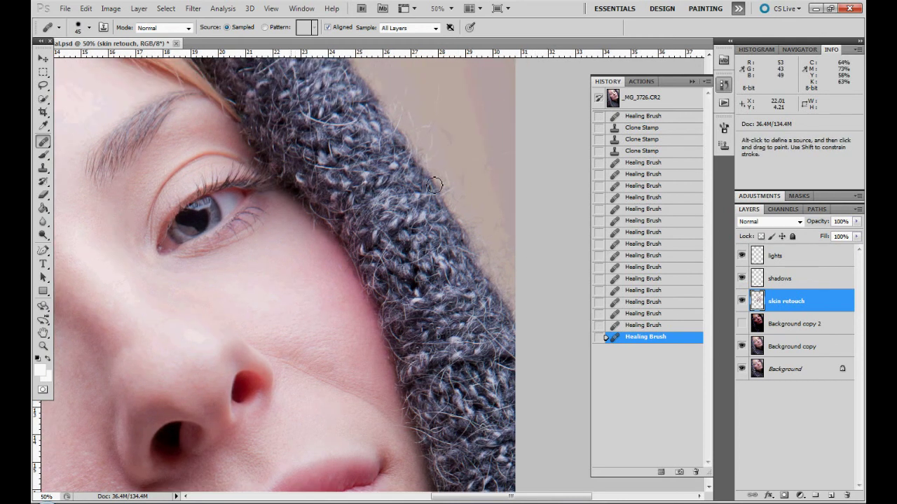
pyautogui.press('space')
pyautogui.moveTo(292, 210); pyautogui.dragTo(530, 118)
pyautogui.moveTo(472, 228); pyautogui.dragTo(314, 150)
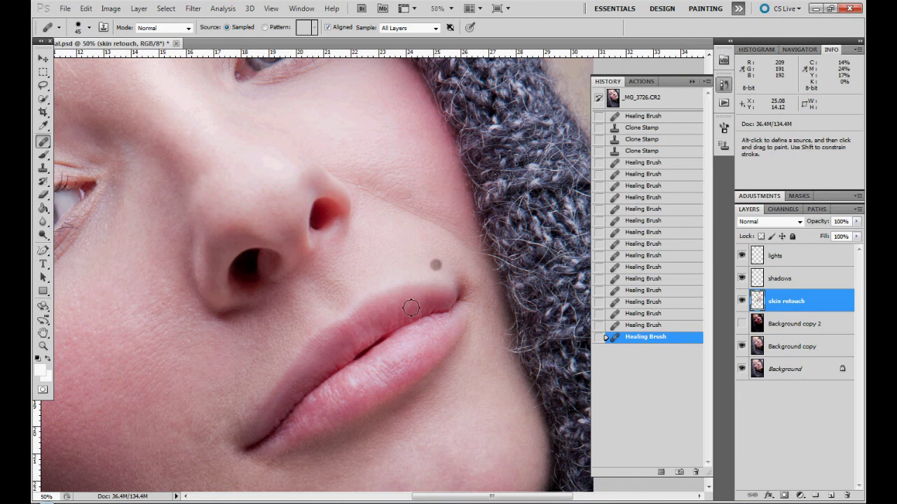
pyautogui.press('space')
pyautogui.moveTo(400, 316)
pyautogui.mouseDown()
pyautogui.moveTo(394, 259)
pyautogui.moveTo(425, 382)
pyautogui.mouseUp()
pyautogui.moveTo(353, 206); pyautogui.dragTo(404, 318)
pyautogui.click(742, 303)
pyautogui.click(742, 302)
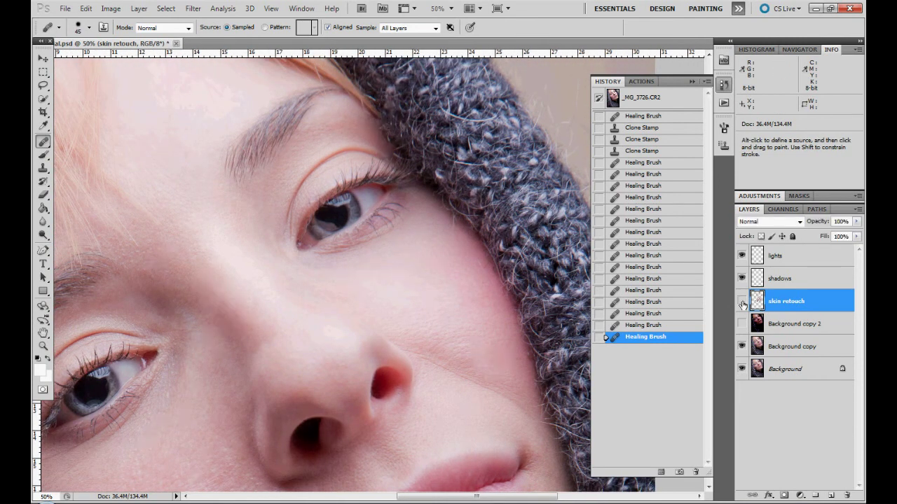
pyautogui.click(742, 303)
pyautogui.click(742, 303)
# - Examine the whole retouched portrait at several magnifications to judge the overall skin and hood cleanup
pyautogui.hotkey('ctrl', '-')
pyautogui.hotkey('ctrl', '-')
pyautogui.hotkey('ctrl', '-')
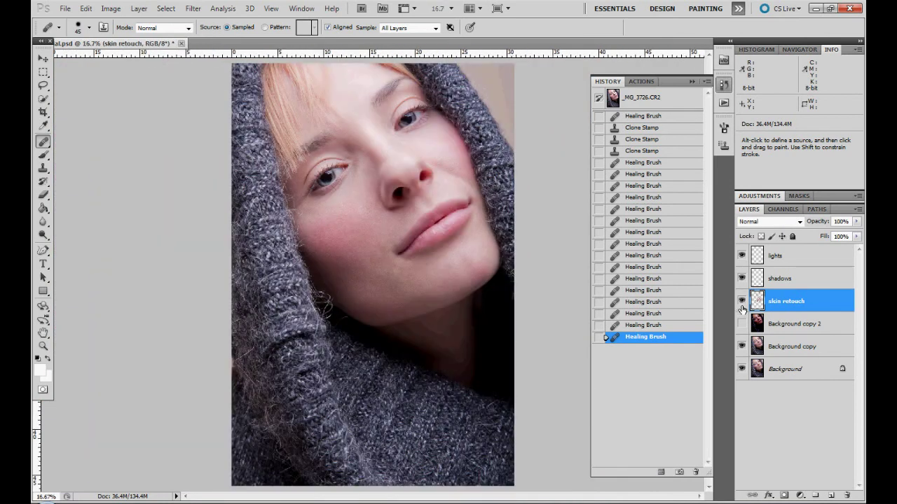
pyautogui.hotkey('ctrl', '-')
pyautogui.hotkey('ctrl', '-')
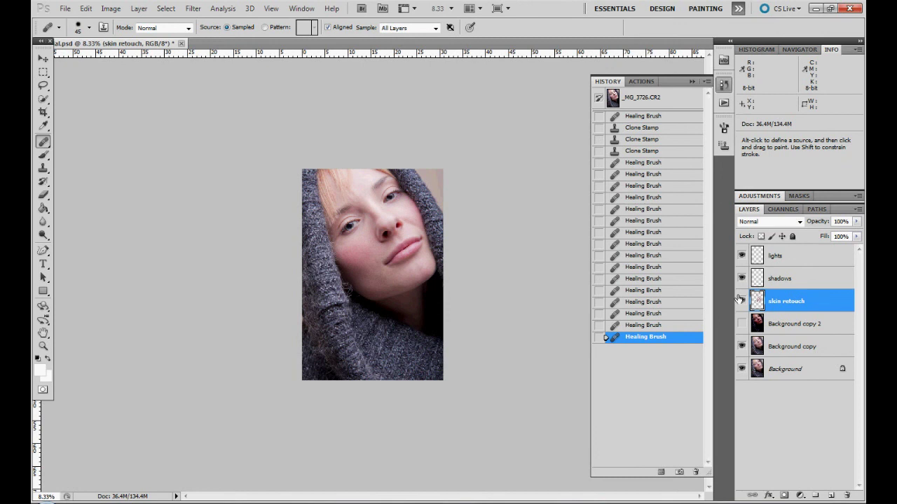
pyautogui.hotkey('ctrl', '+')
pyautogui.hotkey('ctrl', '+')
pyautogui.hotkey('ctrl', '+')
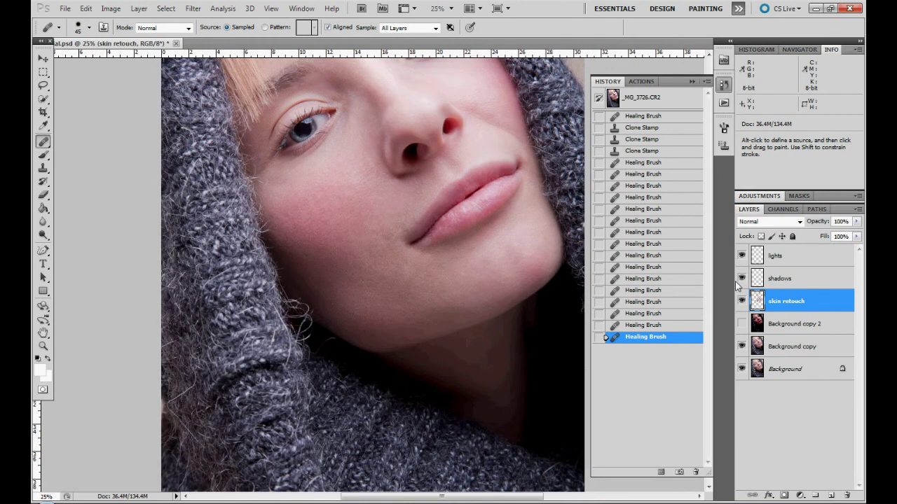
# - Make the shadows layer active with the whole portrait in view
pyautogui.hotkey('ctrl', '-')
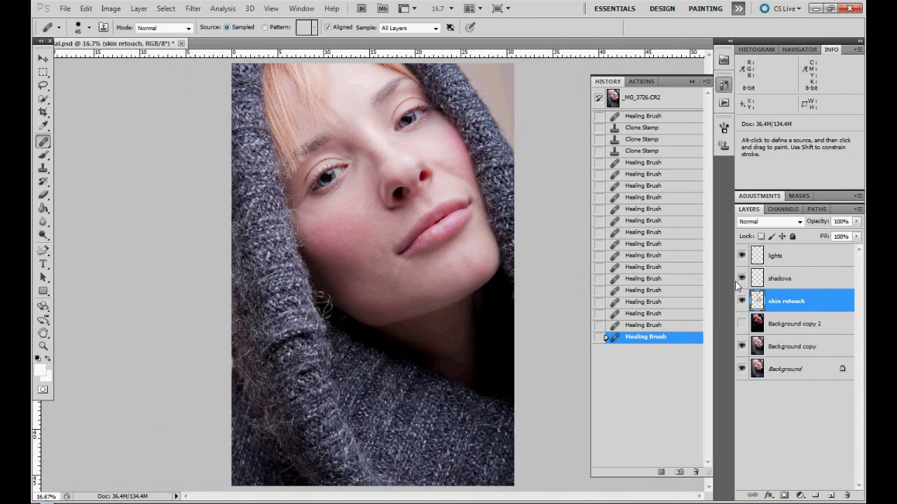
pyautogui.hotkey('ctrl', '-')
pyautogui.hotkey('ctrl', '-')
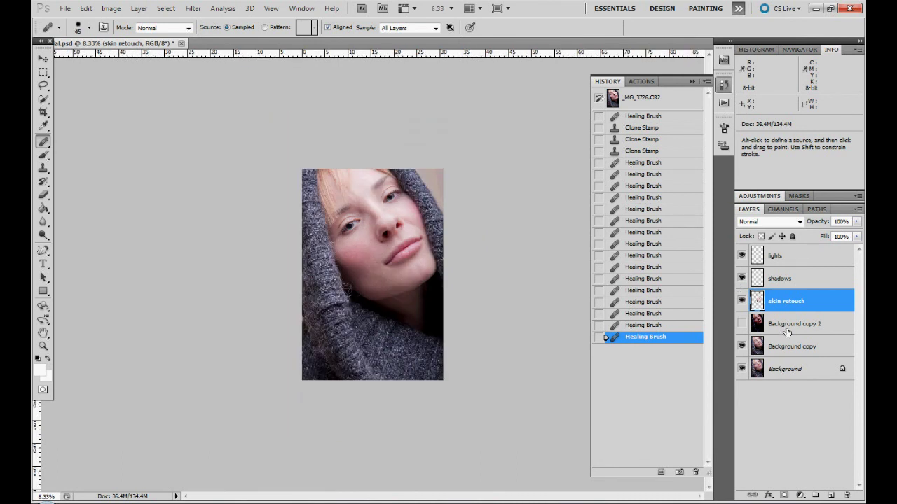
pyautogui.click(779, 281)
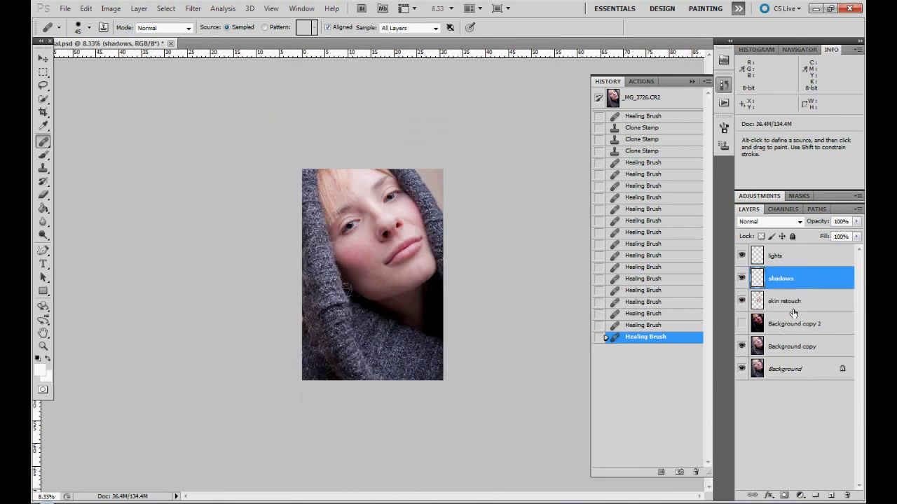